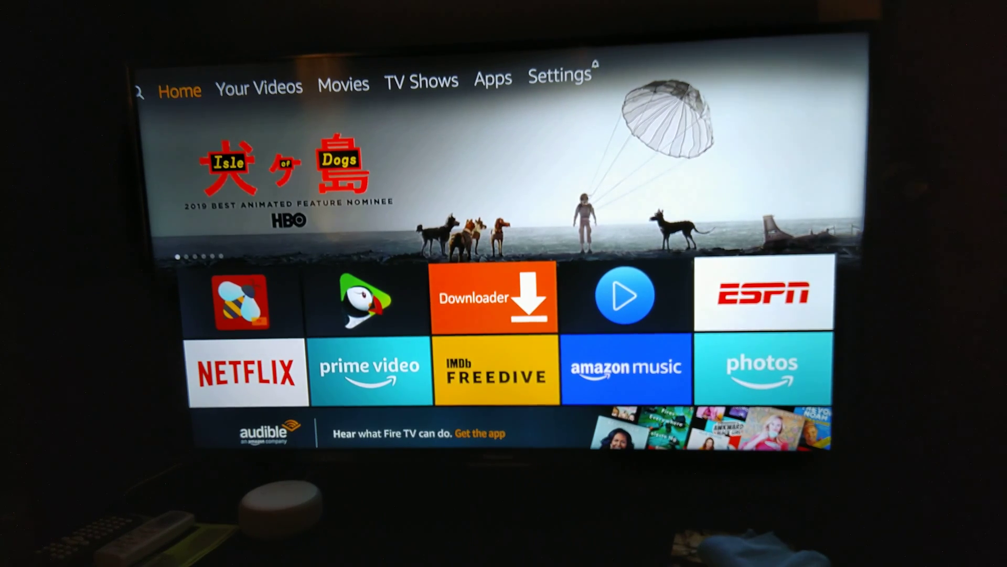
- Peek at Your Videos, return Home, and drop into the Recent row with BeeTV highlighted
key("Right")
key("Left")
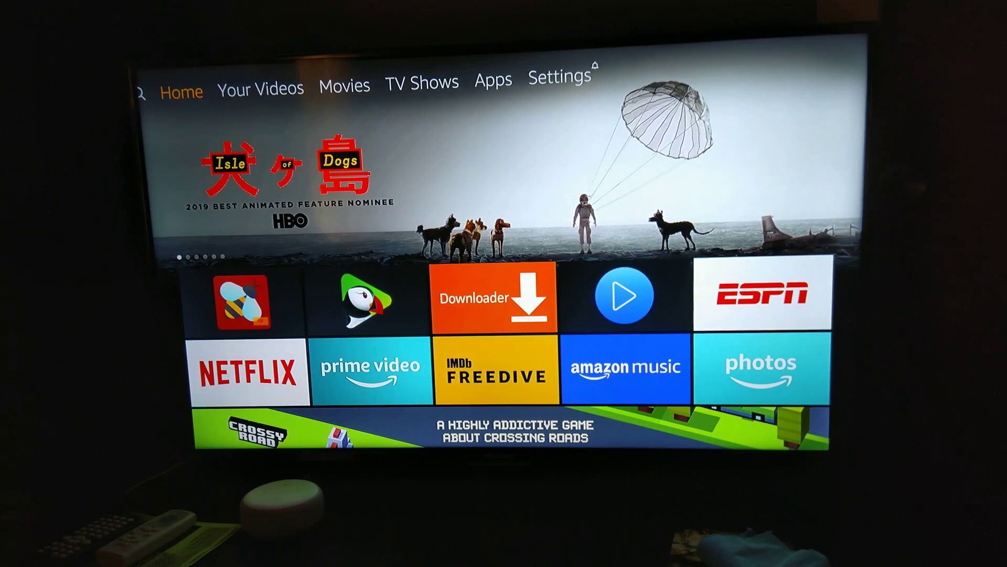
key("Down")
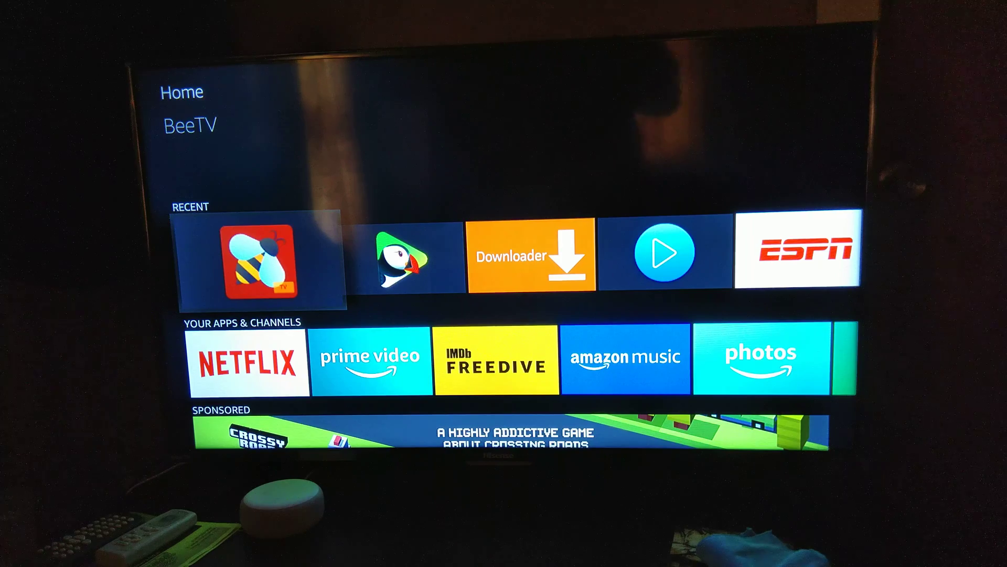
key("Right")
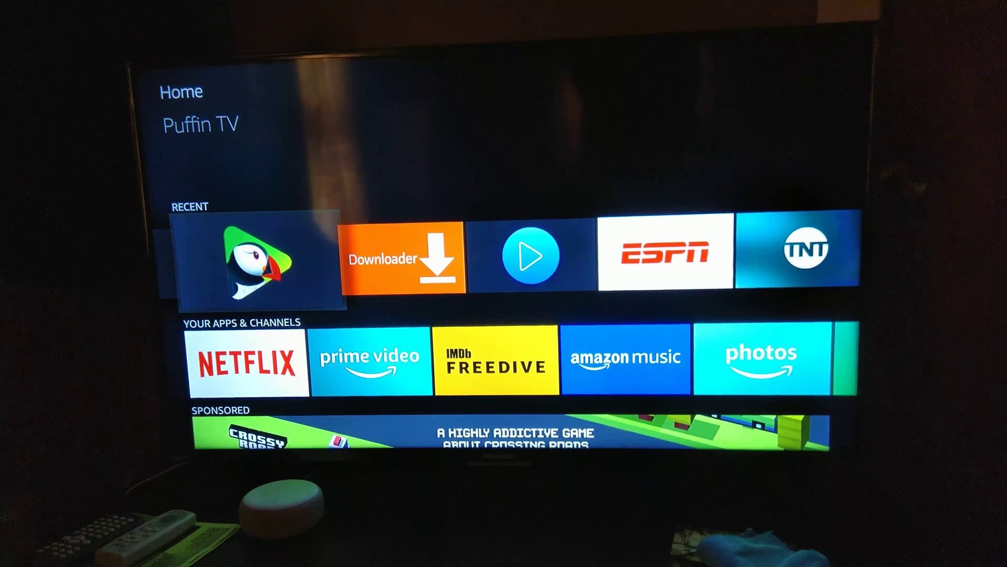
key("Right")
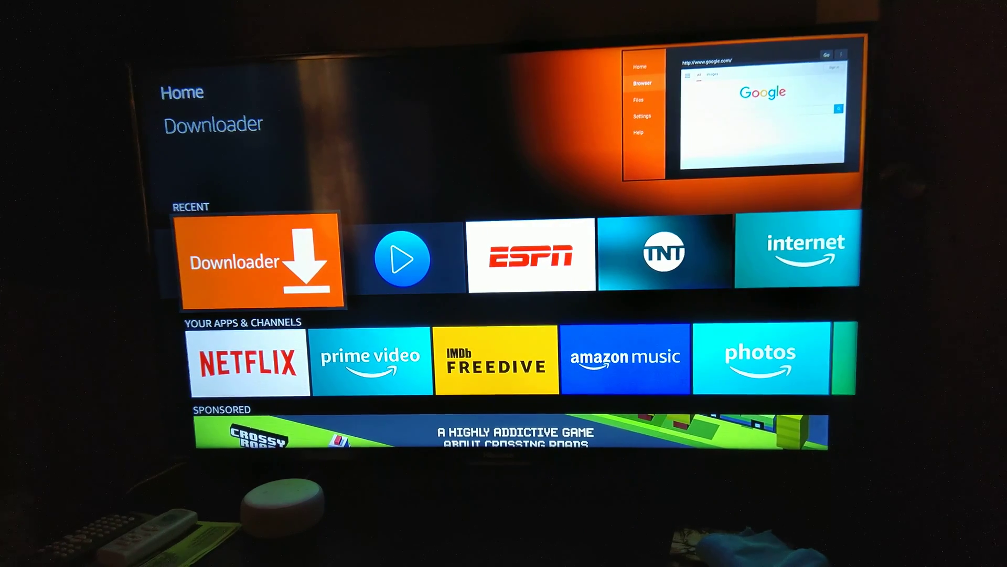
key("Left")
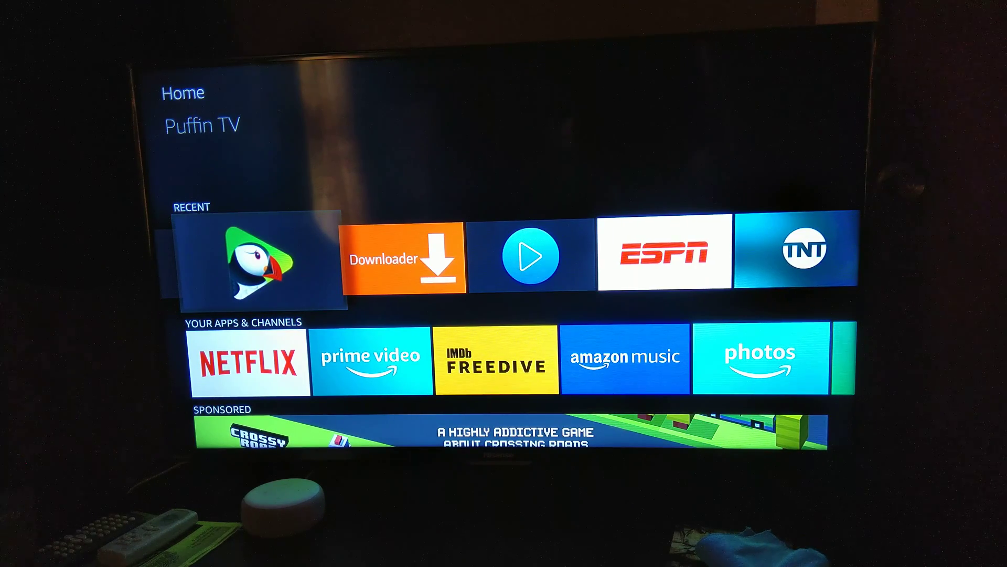
key("Left")
key("Right")
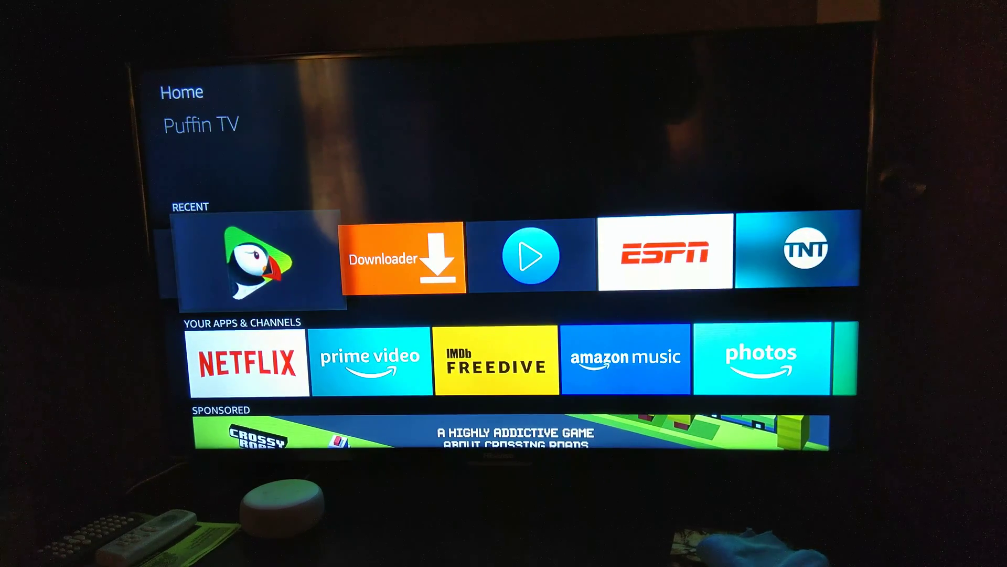
key("Left")
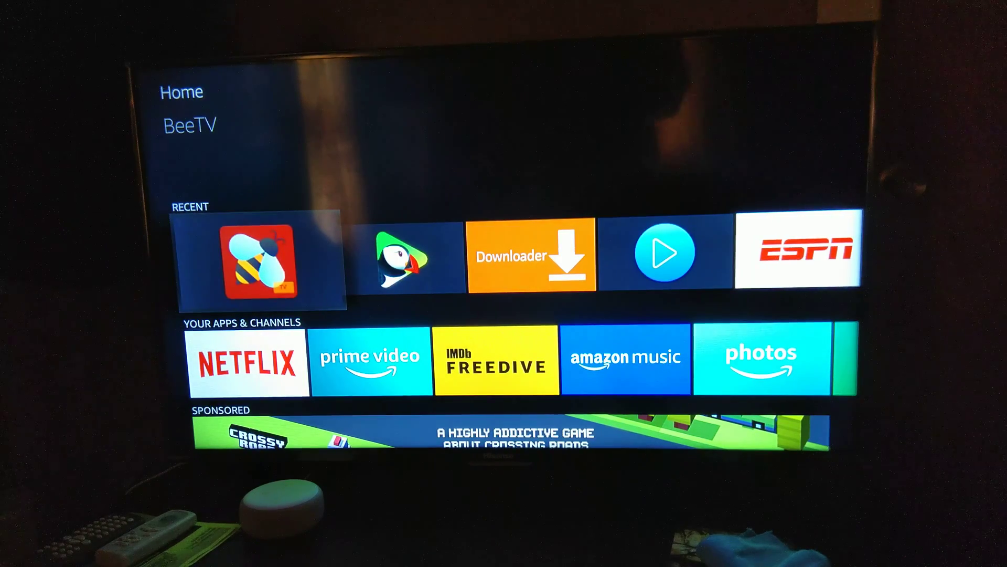
key("Up")
key("Up")
- Go to Settings > My Fire TV > Developer options
key("Right")
key("Right")
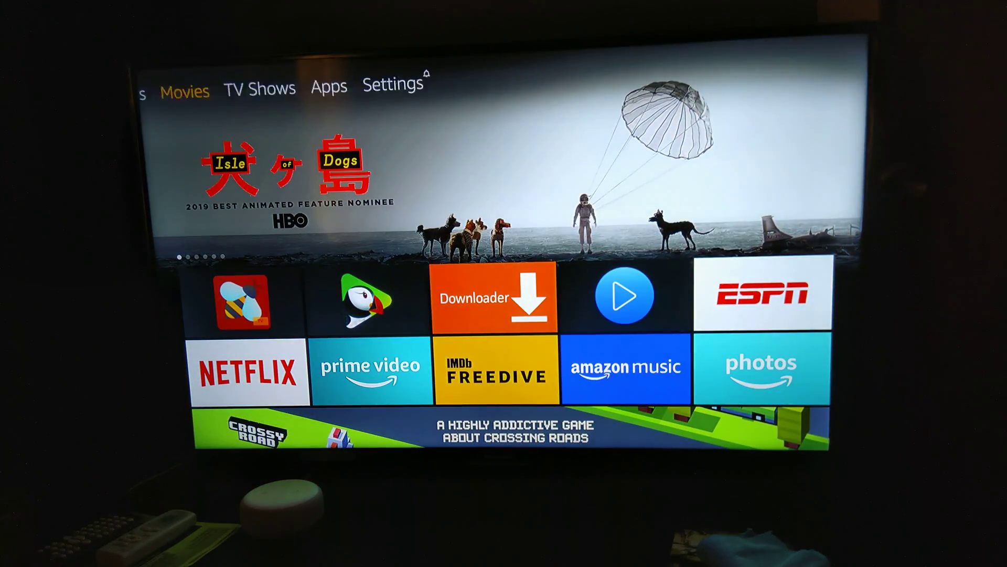
key("Right")
key("Right")
key("Right")
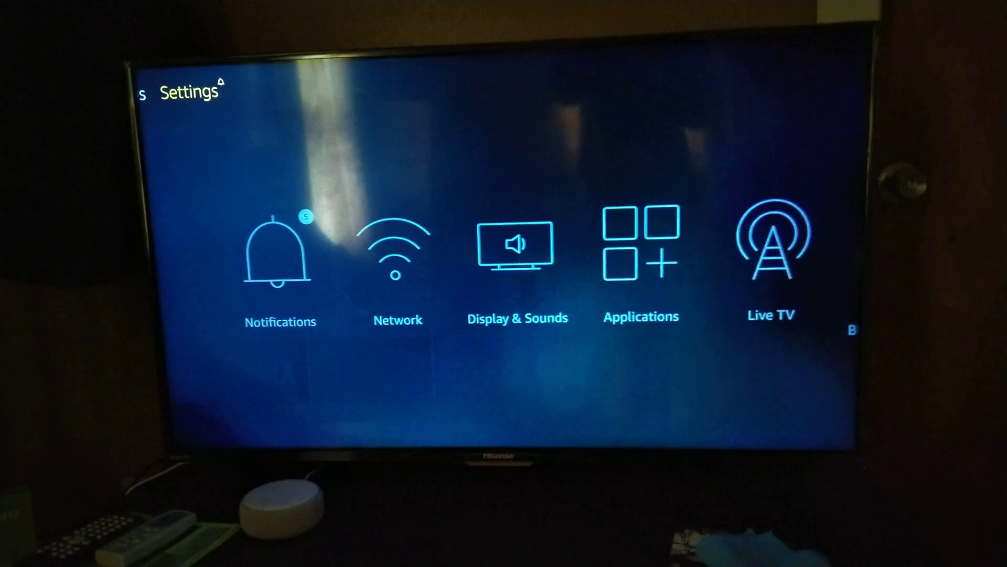
key("Right")
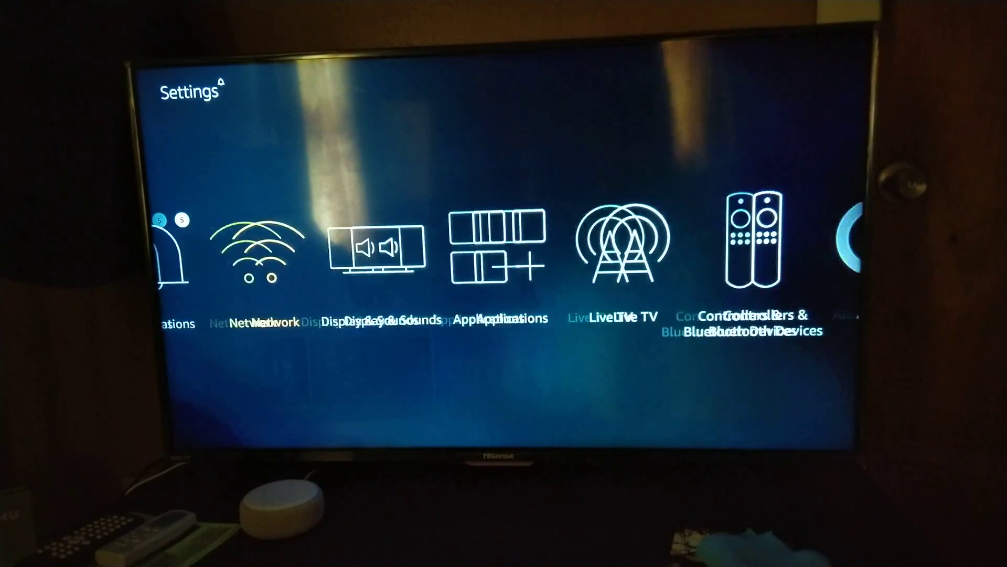
key("Right")
key("Right")
key("Right")
key("Right")
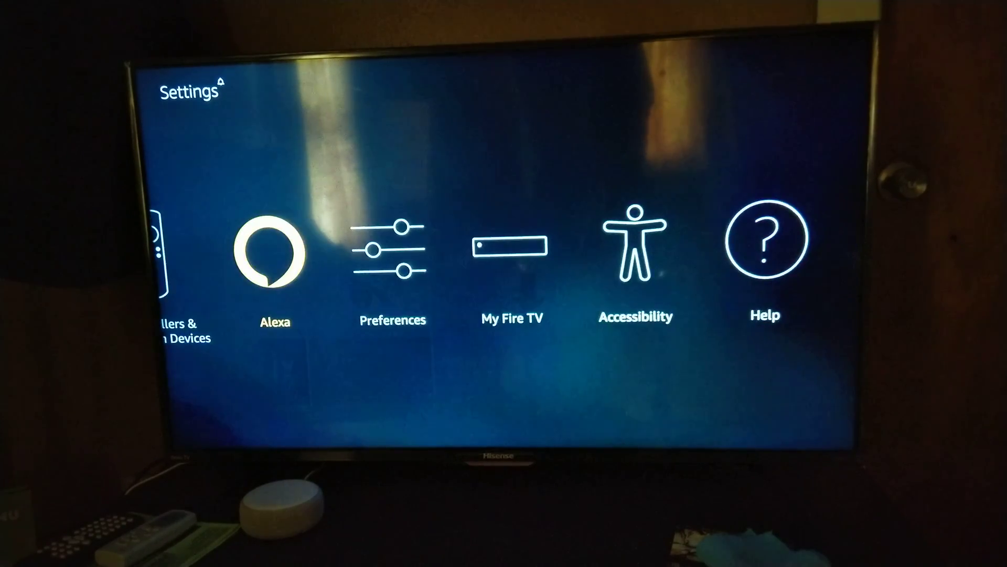
key("Right")
key("Right")
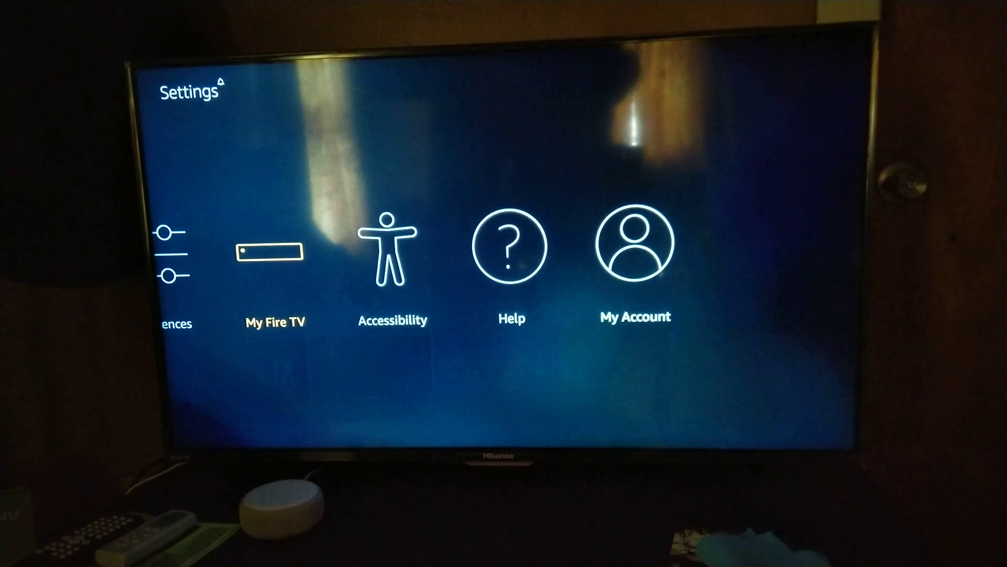
key("Return")
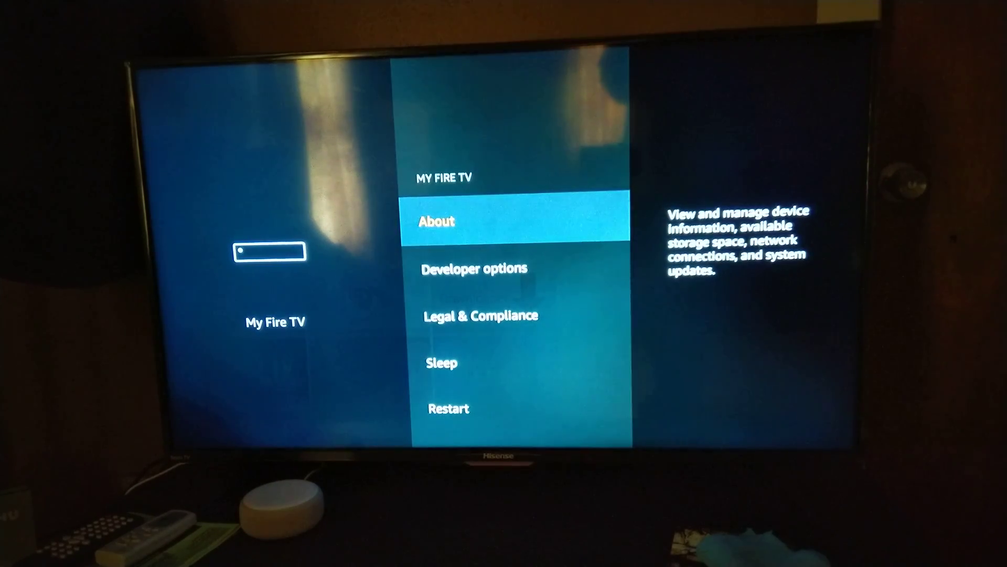
key("Down")
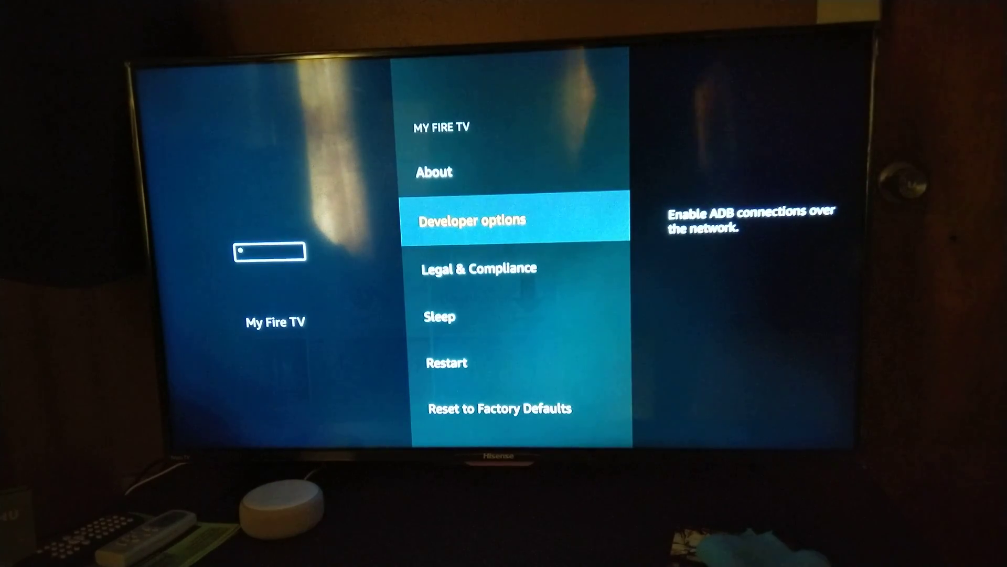
key("Return")
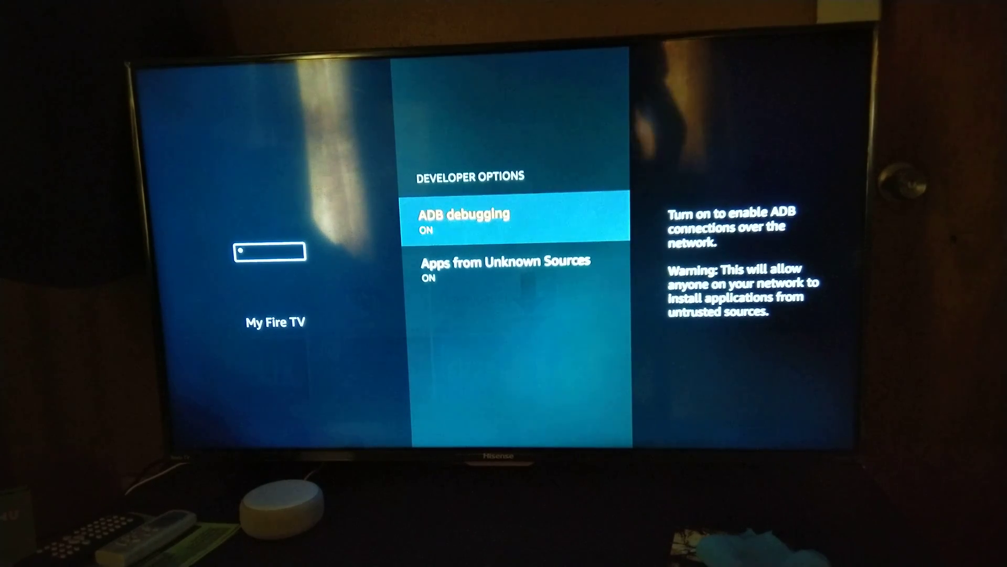
- Confirm ADB debugging and Apps from Unknown Sources are ON, then back out to the Settings row
key("Down")
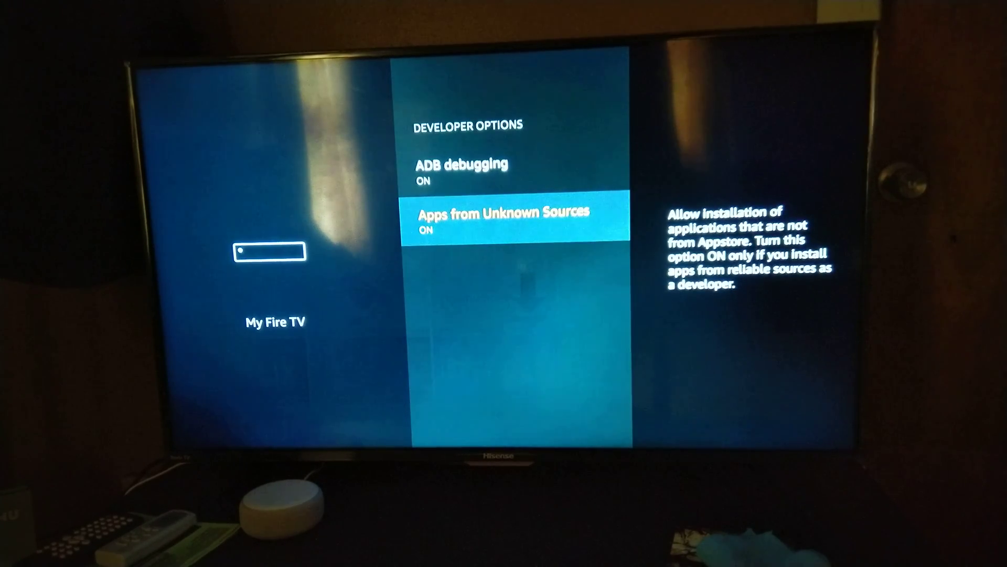
key("Up")
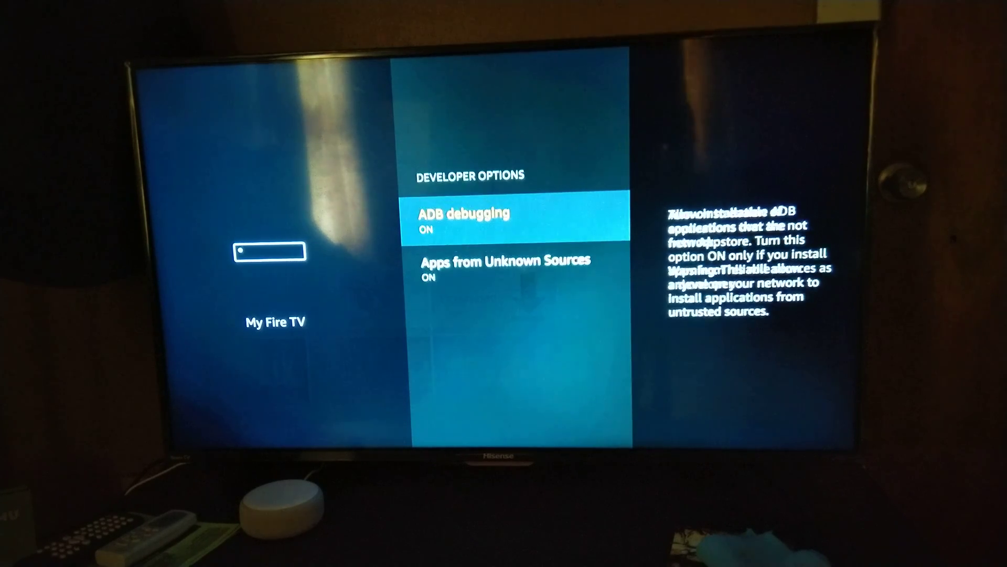
key("Escape")
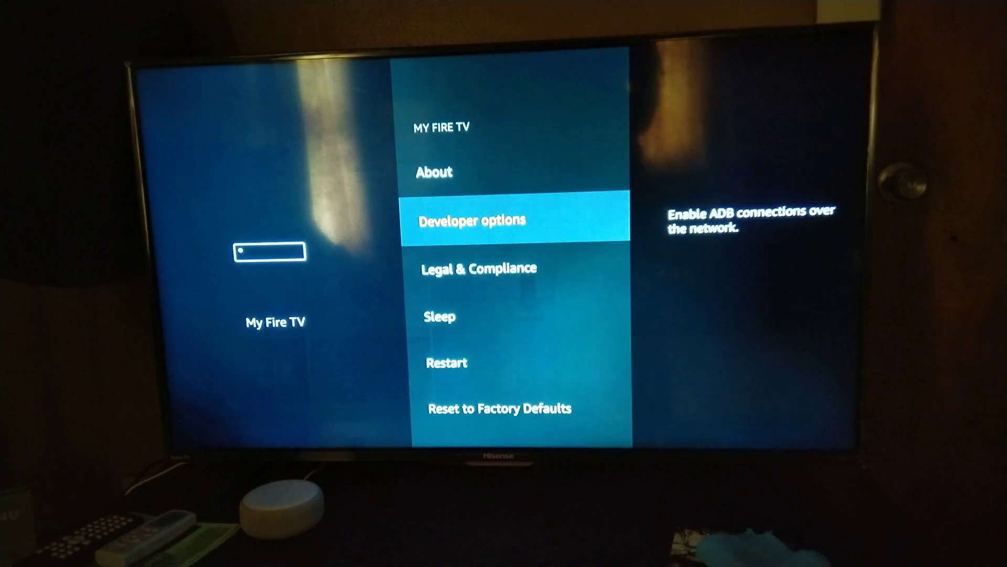
key("Escape")
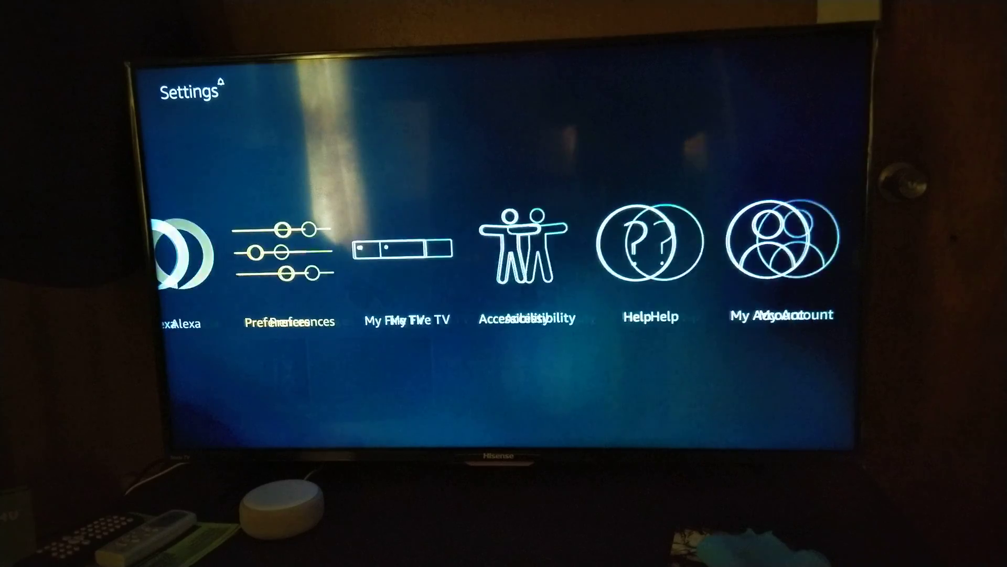
key("Left")
key("Left")
key("Left")
key("Left")
key("Left")
key("Left")
key("Left")
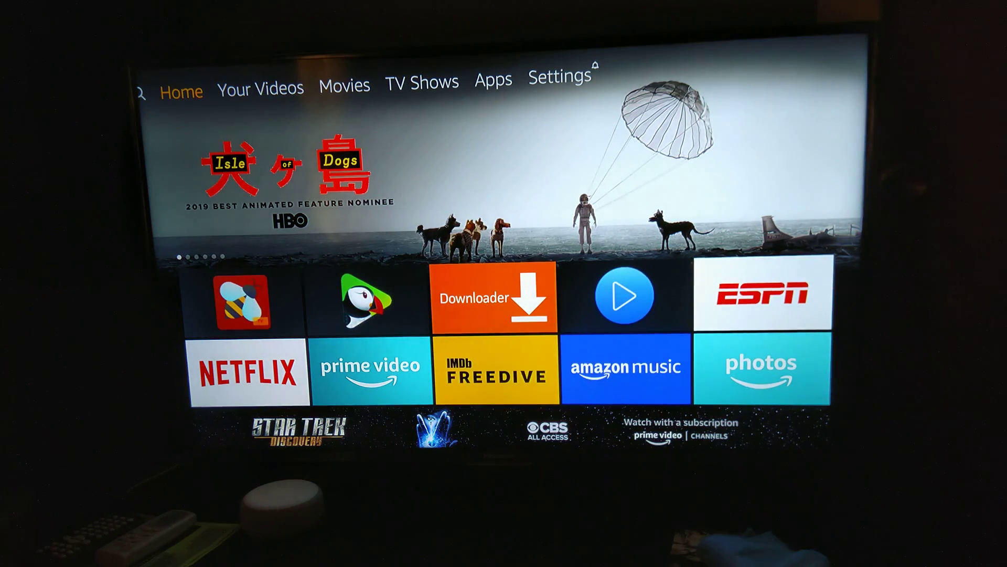
- Launch Downloader from the Recent row and bring up the keyboard for its address field
key("Down")
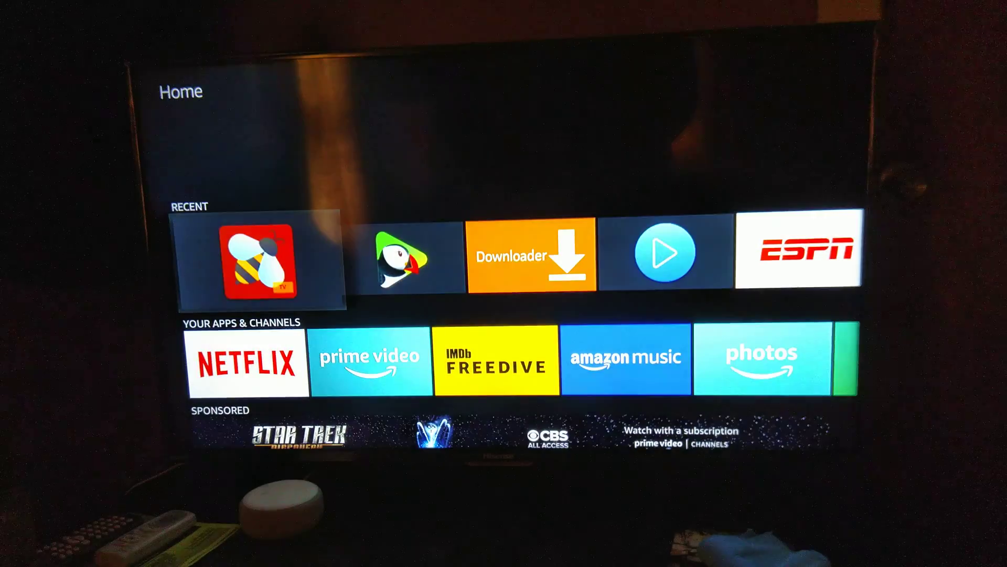
key("Right")
key("Right")
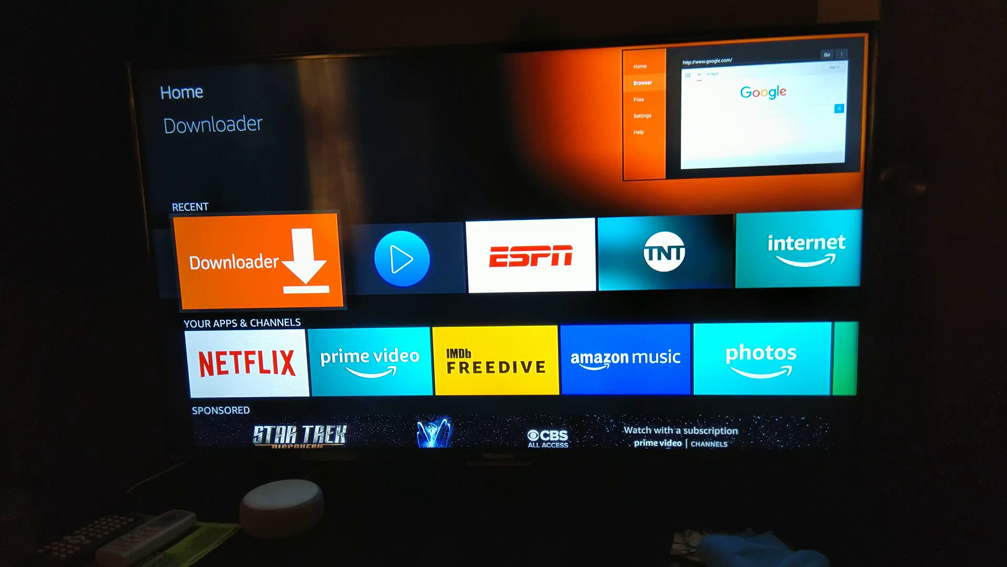
key("Return")
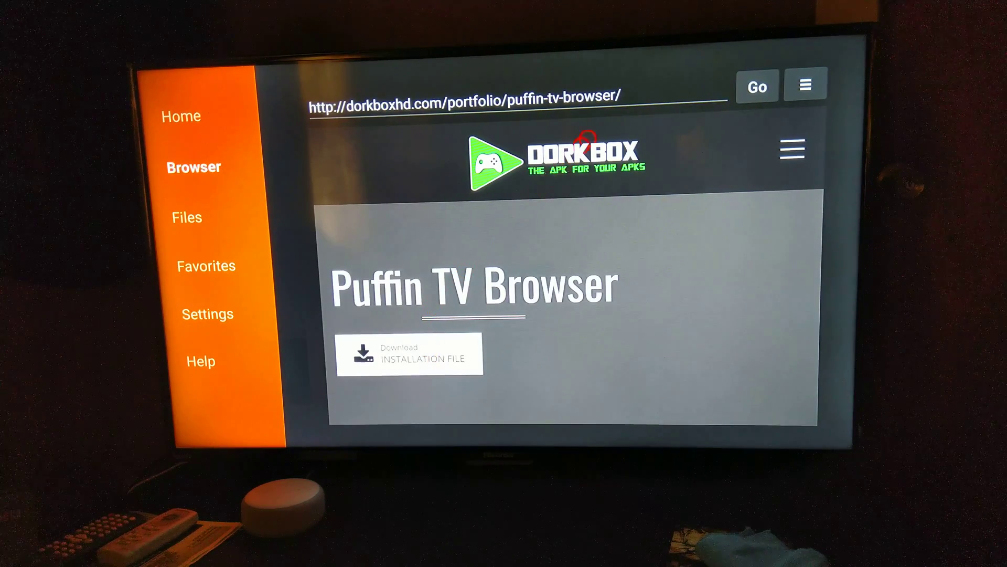
key("Up")
key("Left")
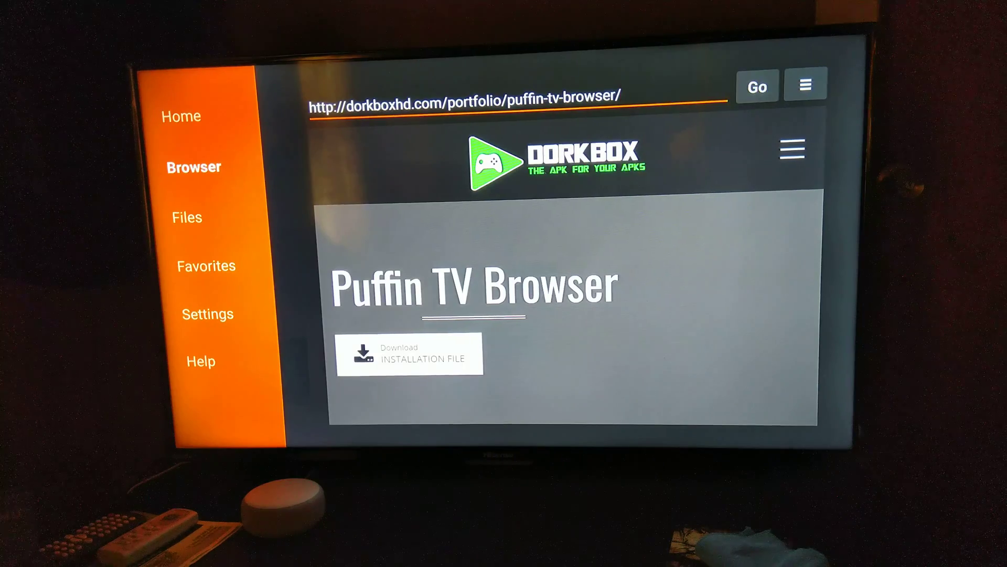
key("Return")
key("Down")
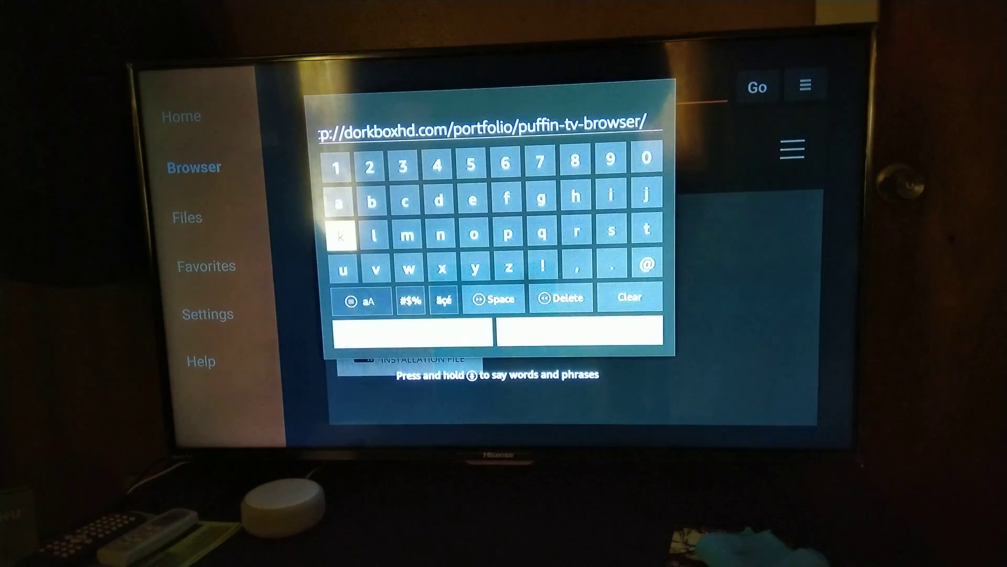
key("Down")
key("Right")
key("Right")
key("Right")
key("Right")
key("Right")
key("Down")
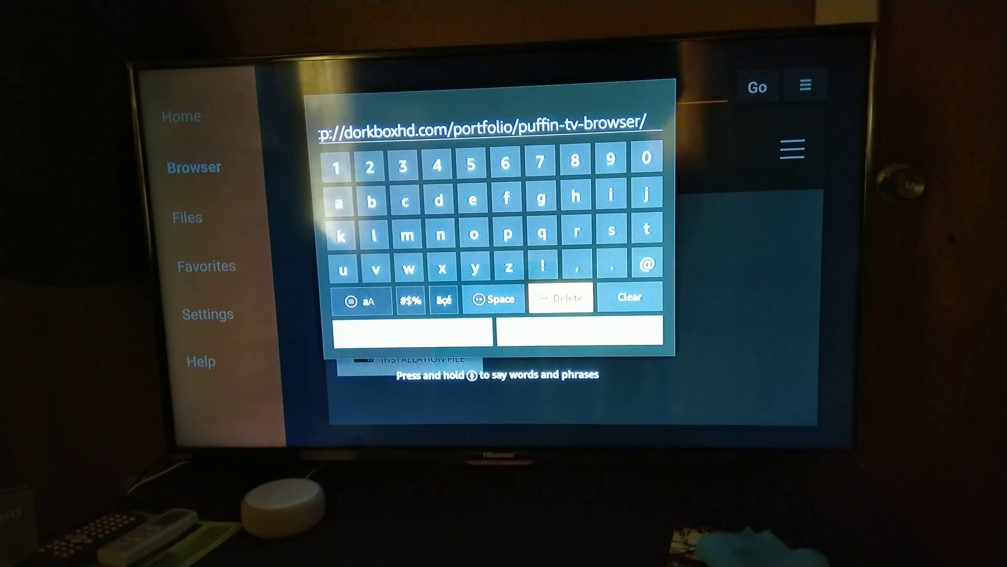
key("Return")
key("Return")
key("Return")
key("Return")
key("Return")
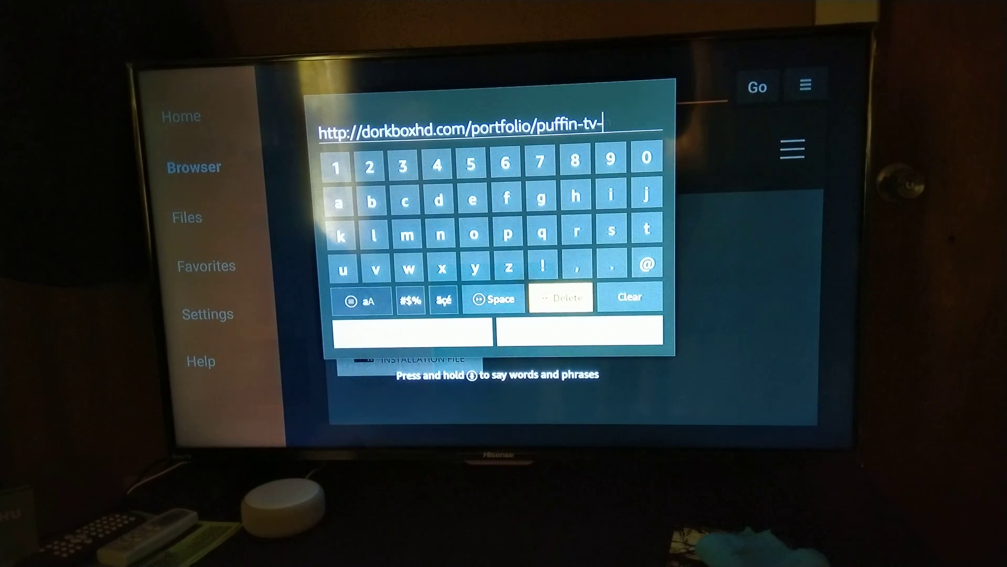
key("Return")
key("Return")
key("Return")
key("Return")
key("Return")
key("Return")
key("Return")
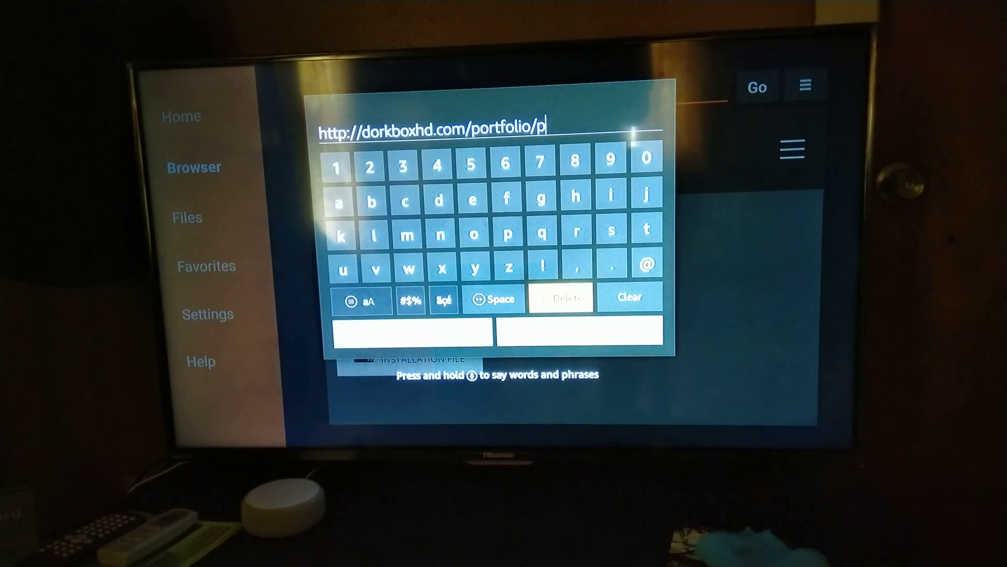
key("Return")
key("Return")
key("Return")
key("Return")
key("Return")
key("Return")
key("Return")
key("Return")
key("Return")
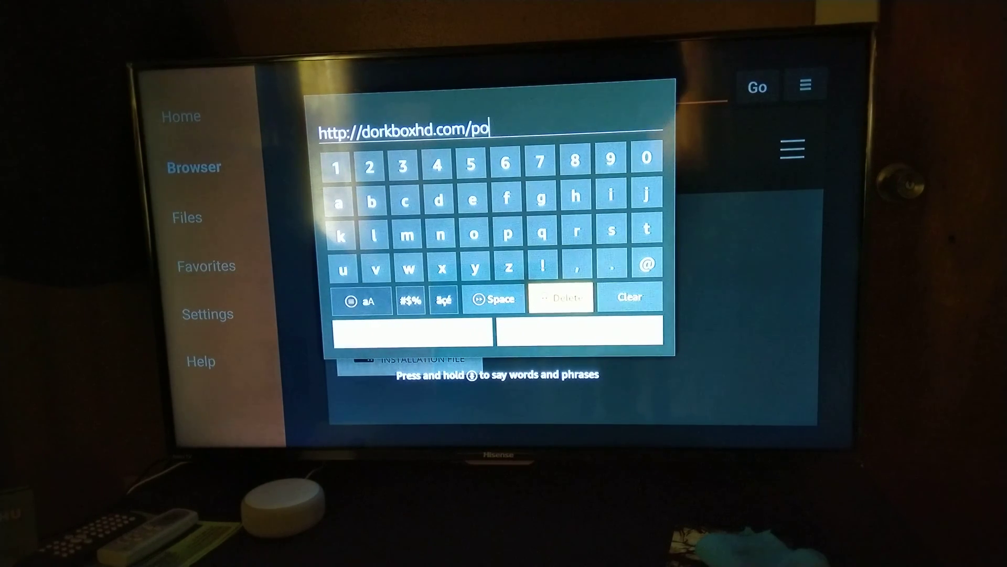
key("Return")
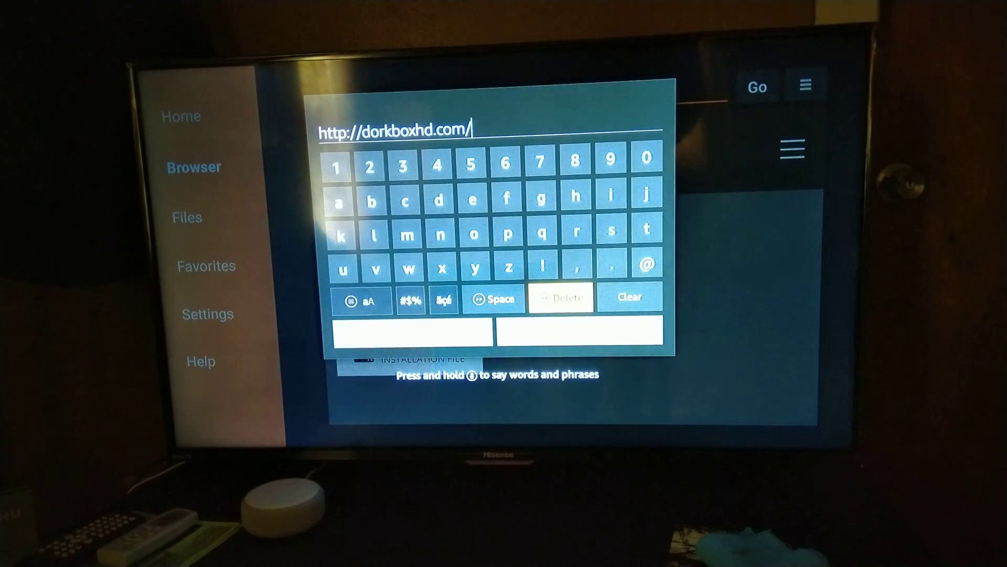
key("Down")
key("Return")
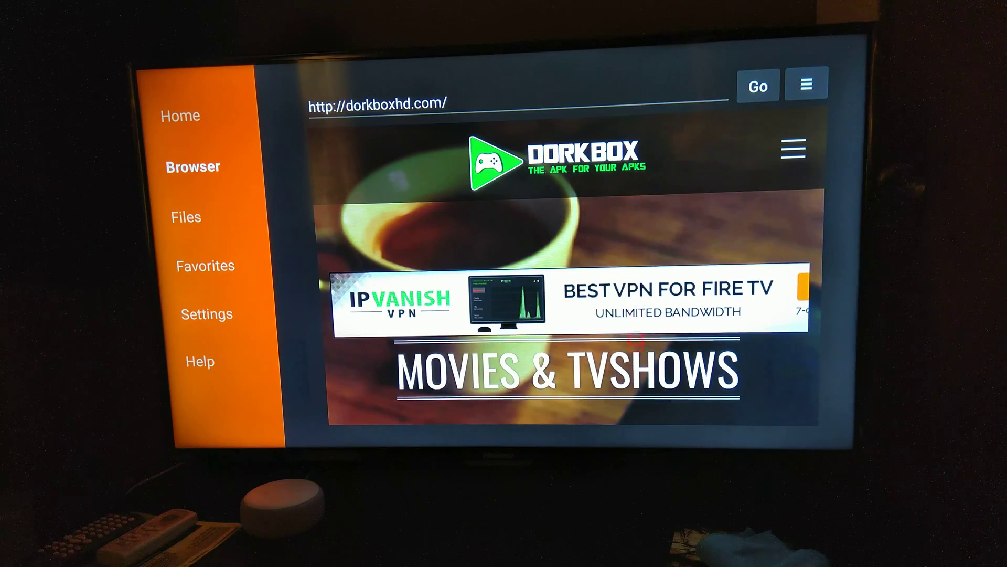
scroll(636, 394, "down", 5)
scroll(636, 394, "down", 5)
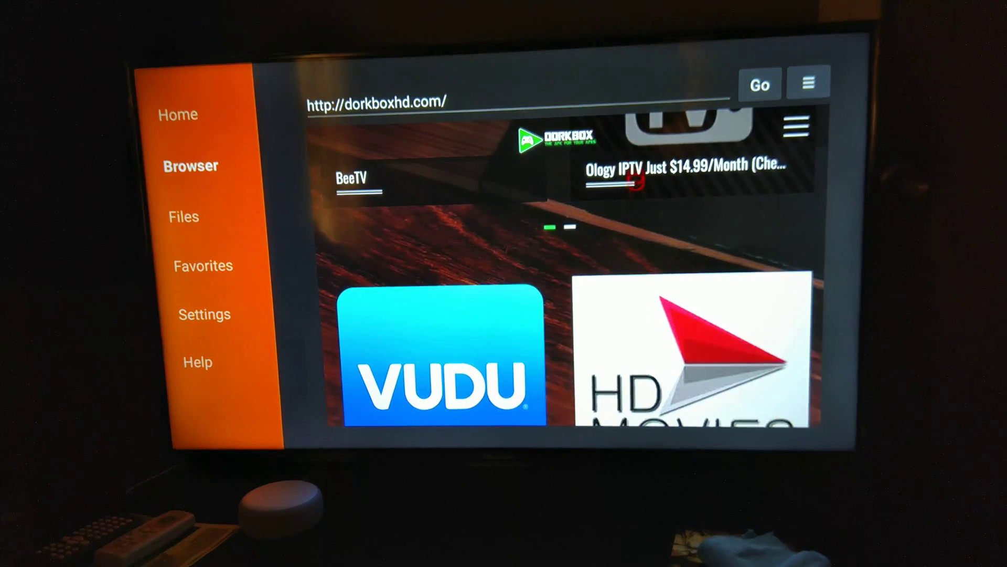
scroll(636, 328, "up", 5)
scroll(637, 382, "down", 3)
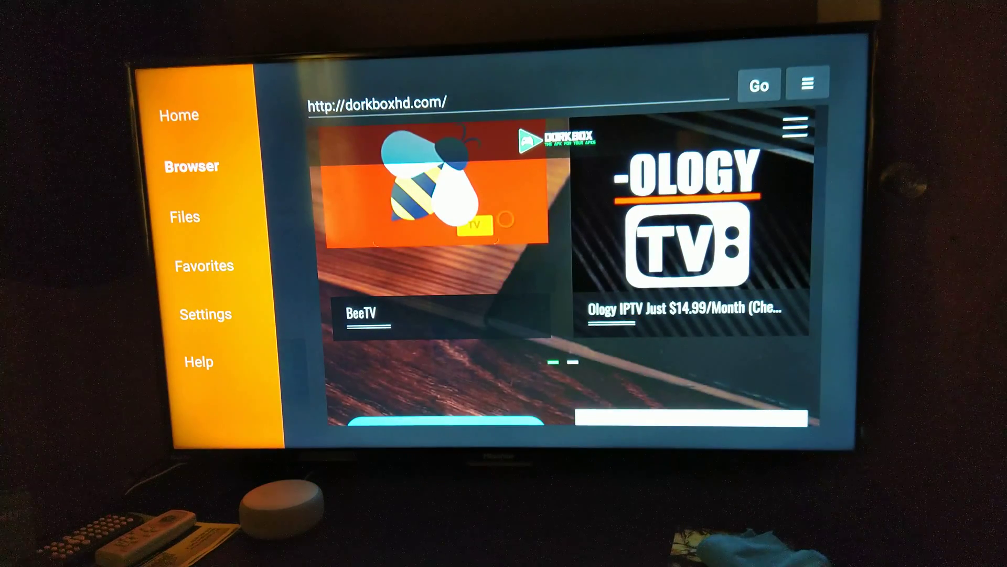
scroll(511, 409, "down", 10)
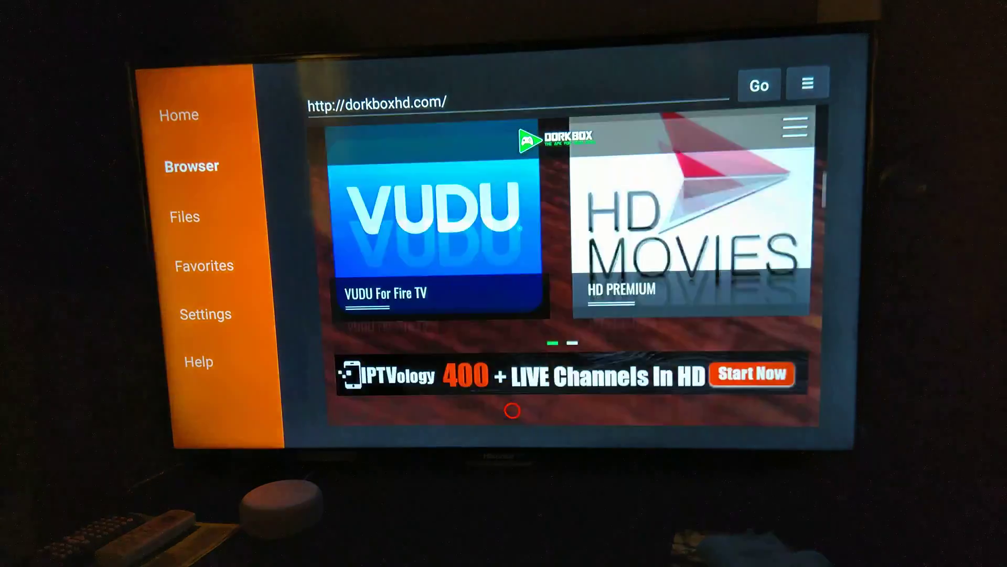
scroll(512, 410, "down", 3)
scroll(512, 410, "down", 3)
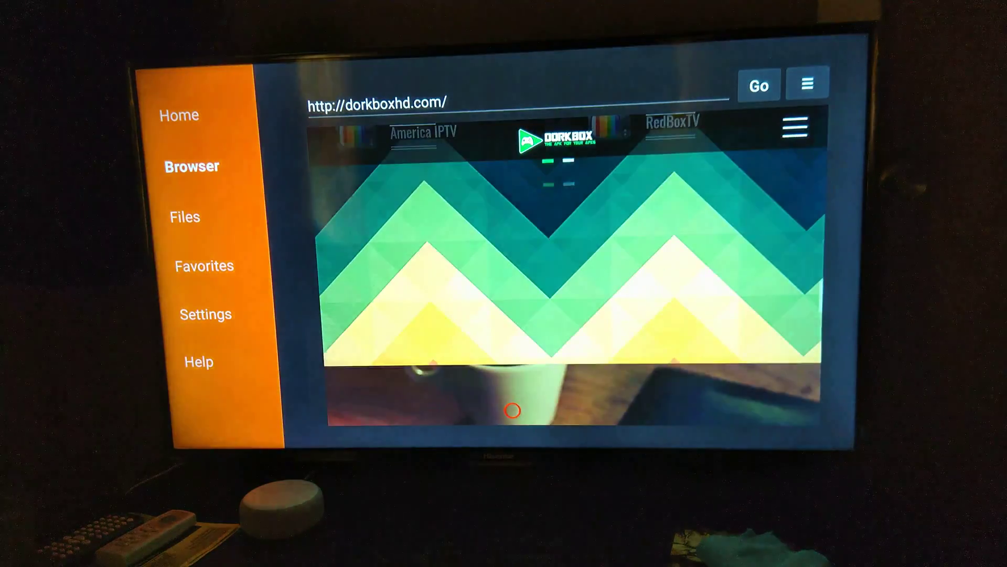
scroll(513, 411, "down", 3)
scroll(512, 410, "down", 2)
scroll(509, 409, "down", 3)
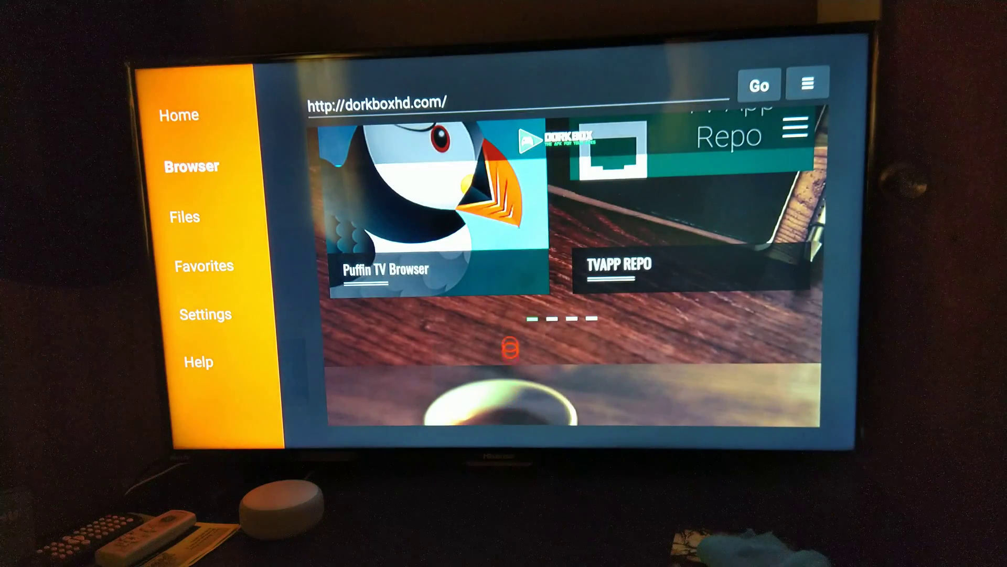
scroll(499, 135, "up", 2)
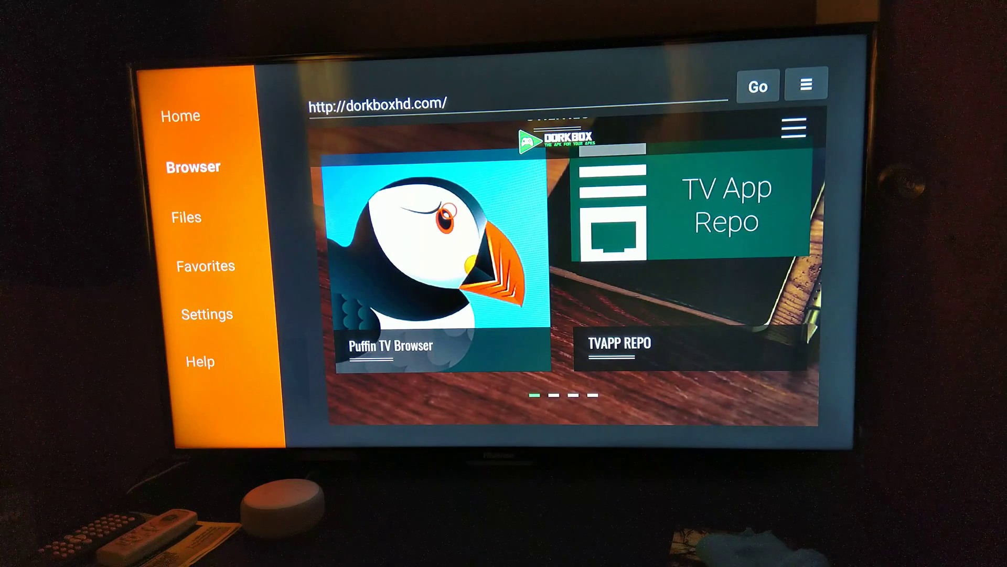
- Open the Puffin TV Browser tile and start downloading its installation file
key("Return")
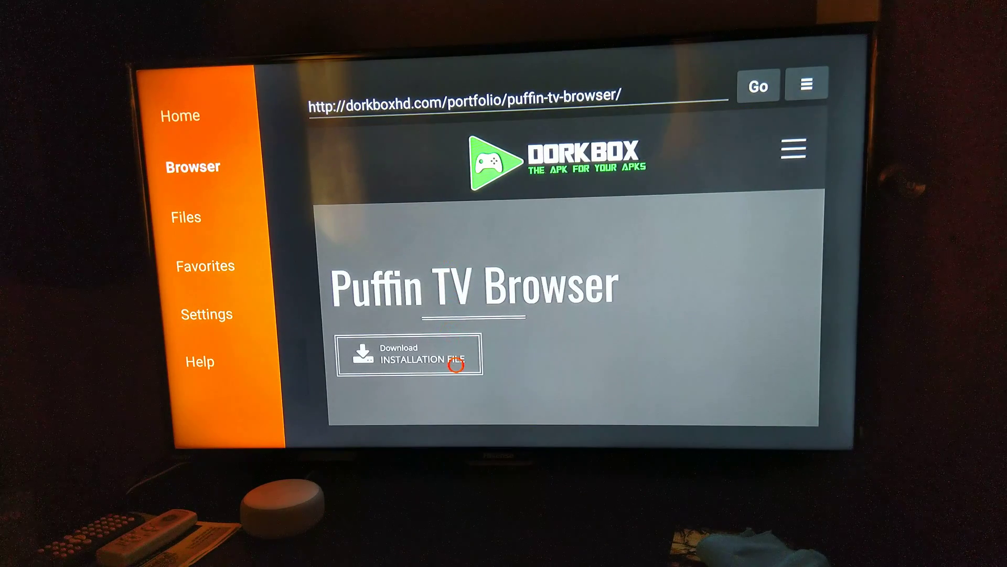
left_click(390, 365)
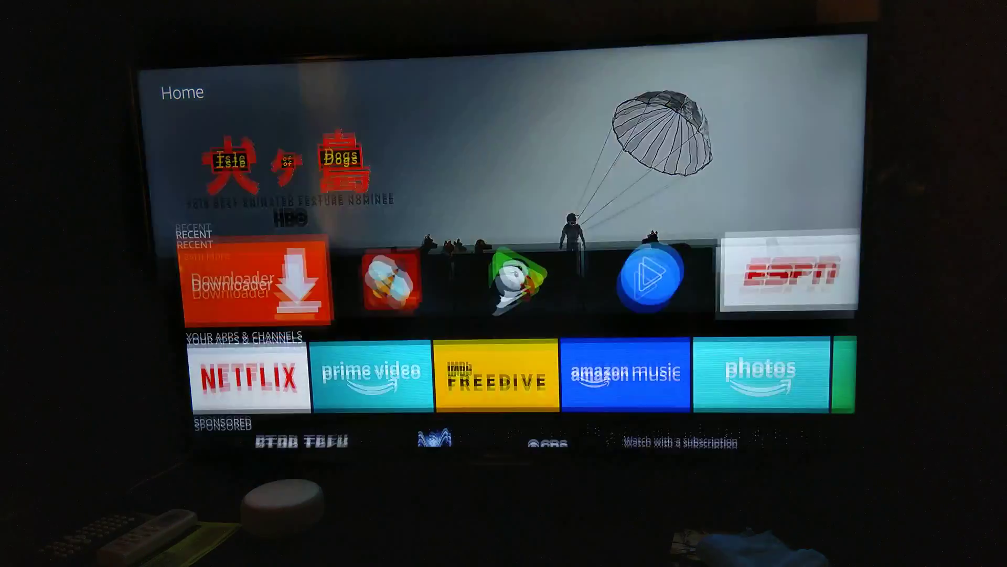
- Launch Puffin TV from Recent and scroll its Start Page shortcuts from Google down to Mashable
key("Right")
key("Right")
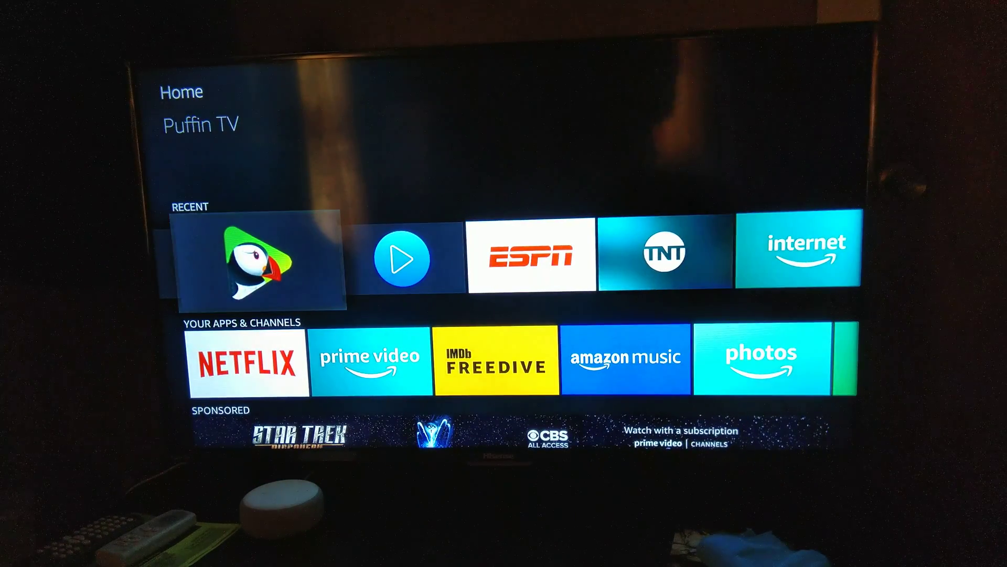
key("Return")
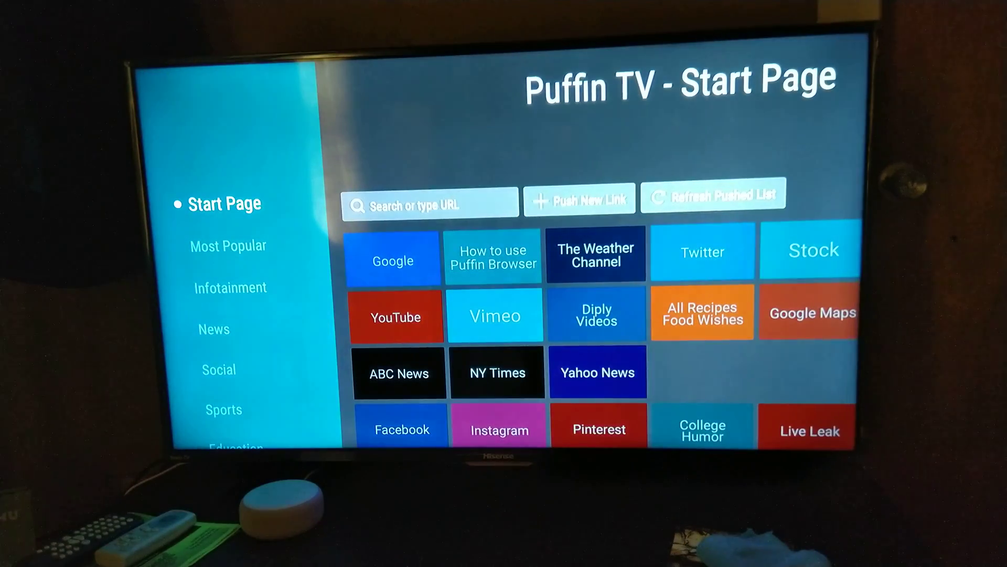
key("Right")
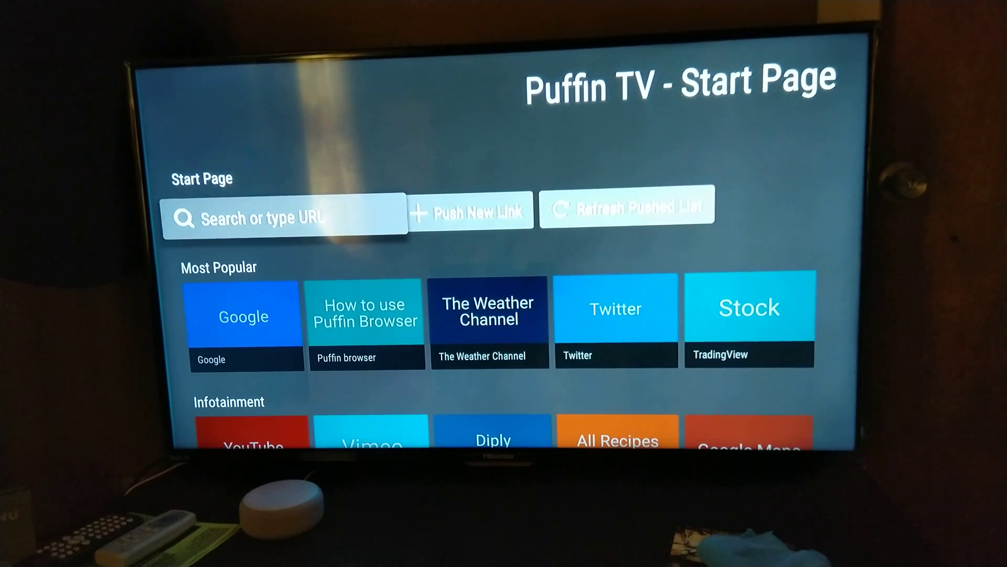
key("Right")
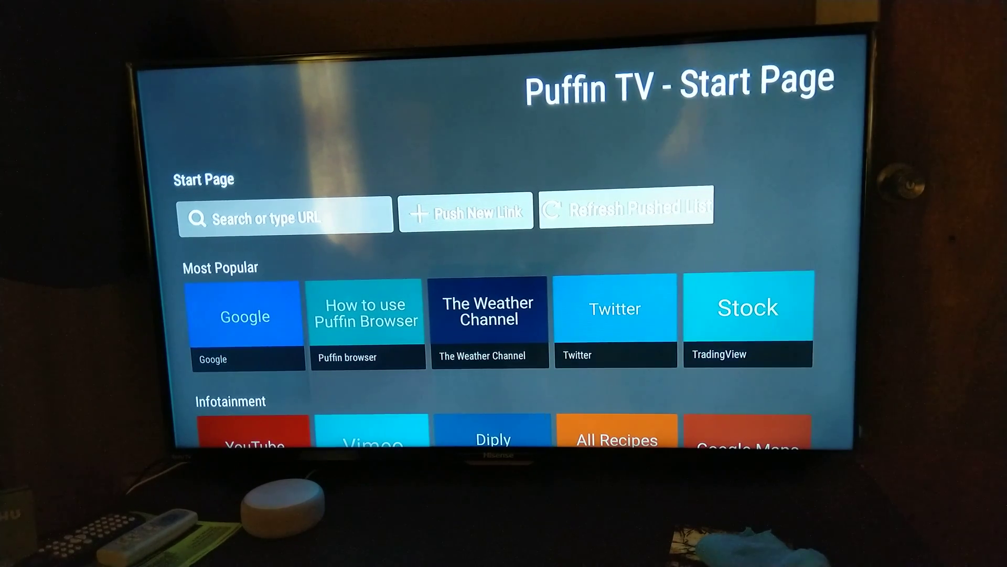
key("Down")
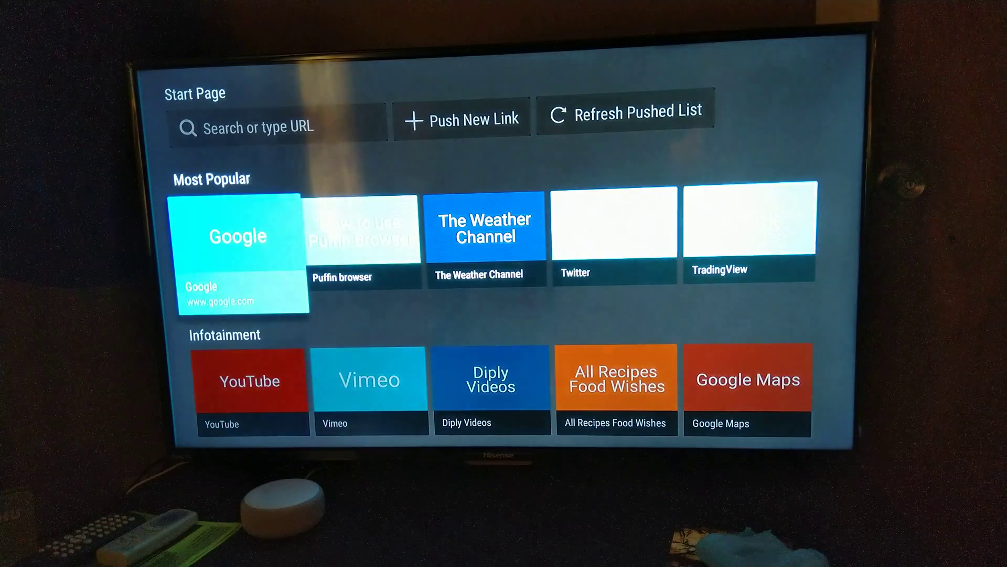
key("Down")
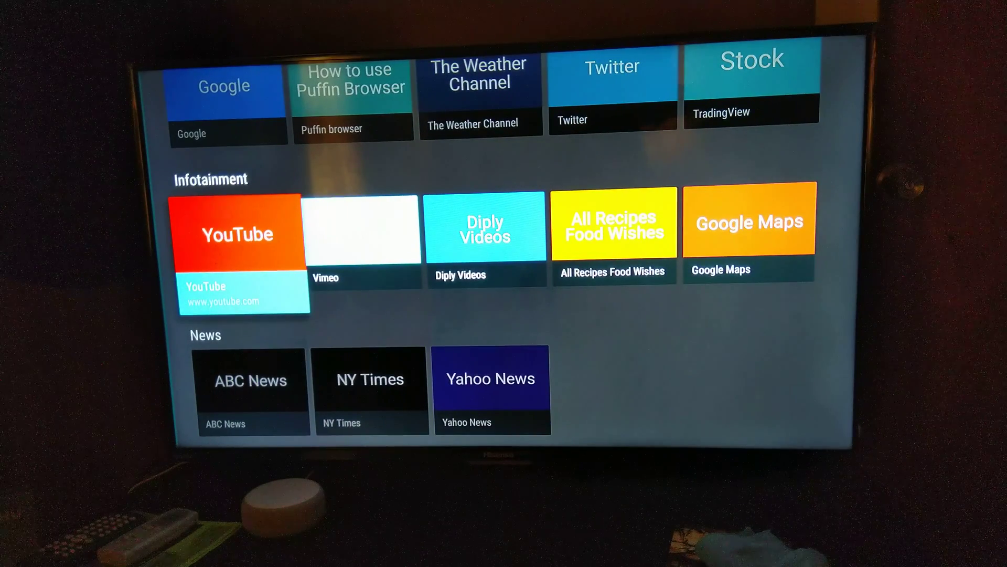
key("Down")
key("Down")
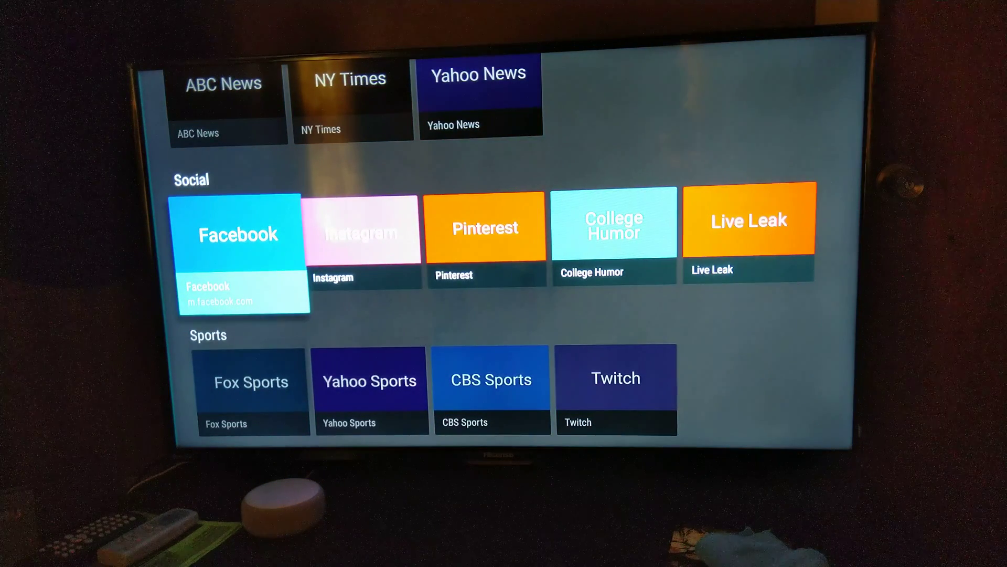
key("Down")
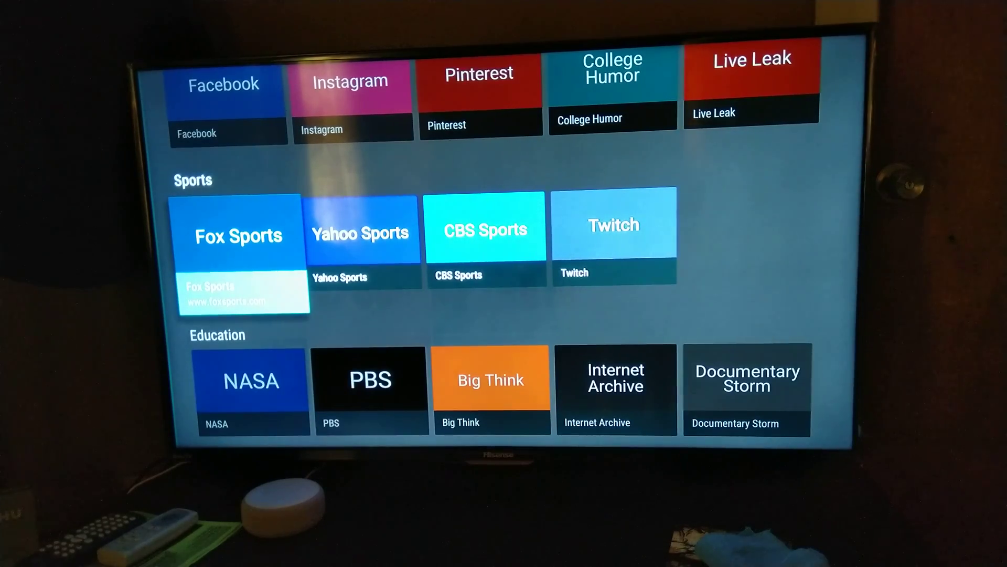
key("Down")
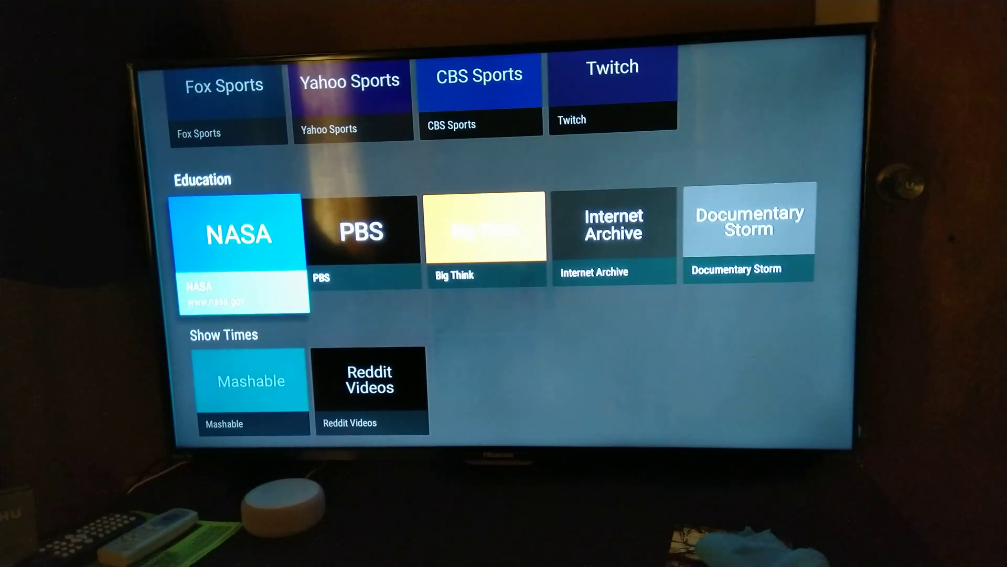
key("Down")
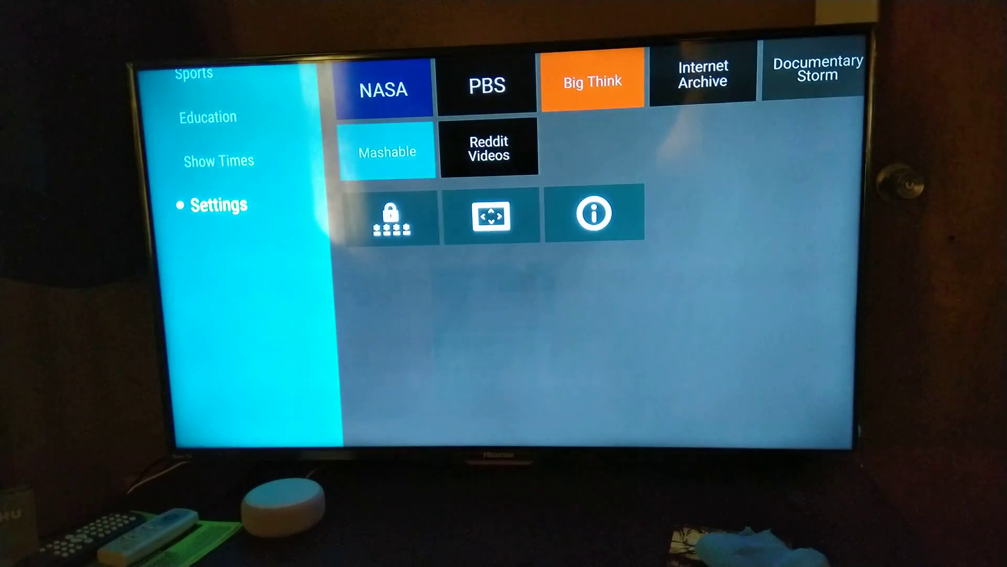
- Browse the Start Page category list down to Education and back up
key("Up")
key("Up")
key("Up")
key("Up")
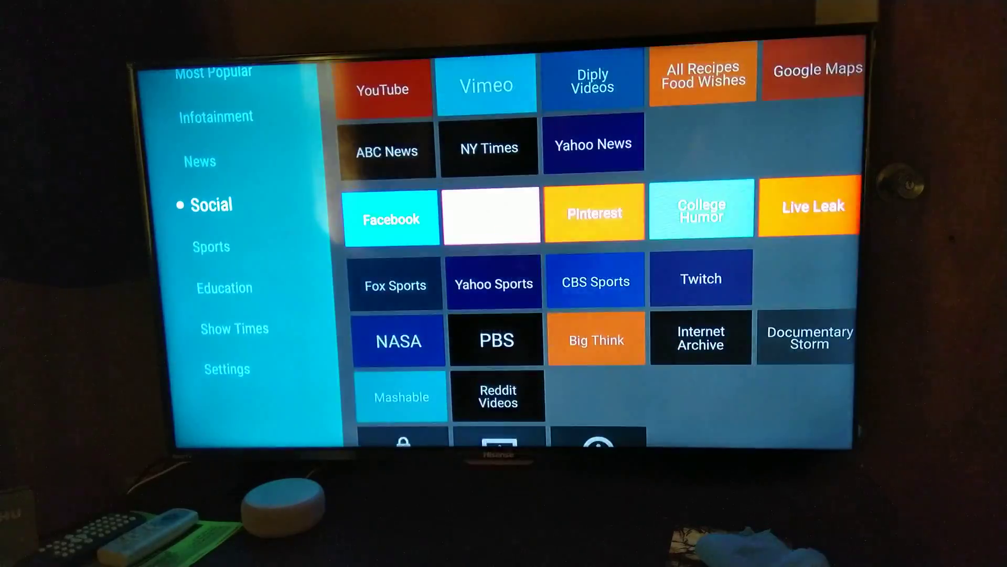
key("Up")
key("Up")
key("Up")
key("Up")
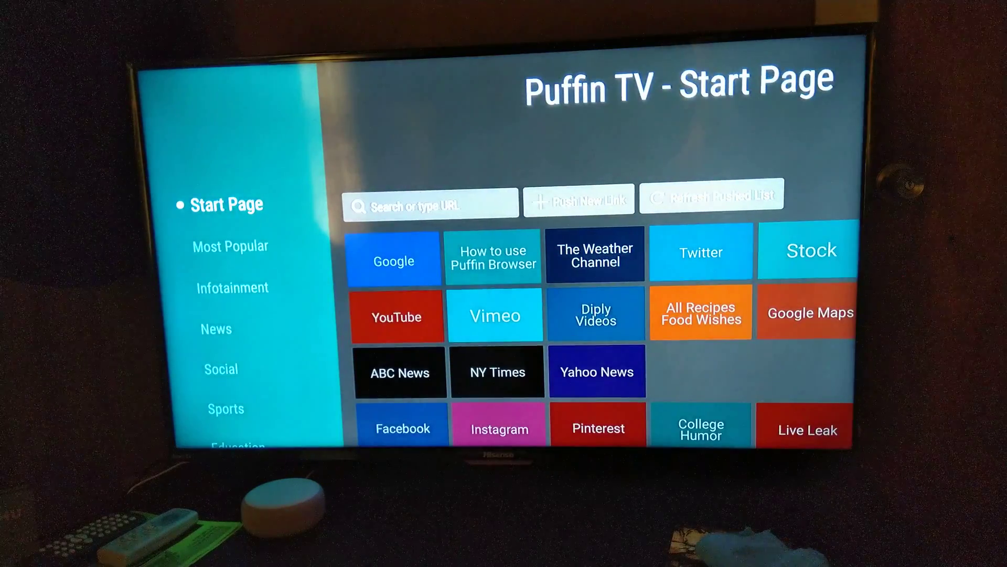
key("Down")
key("Down")
key("Down")
key("Down")
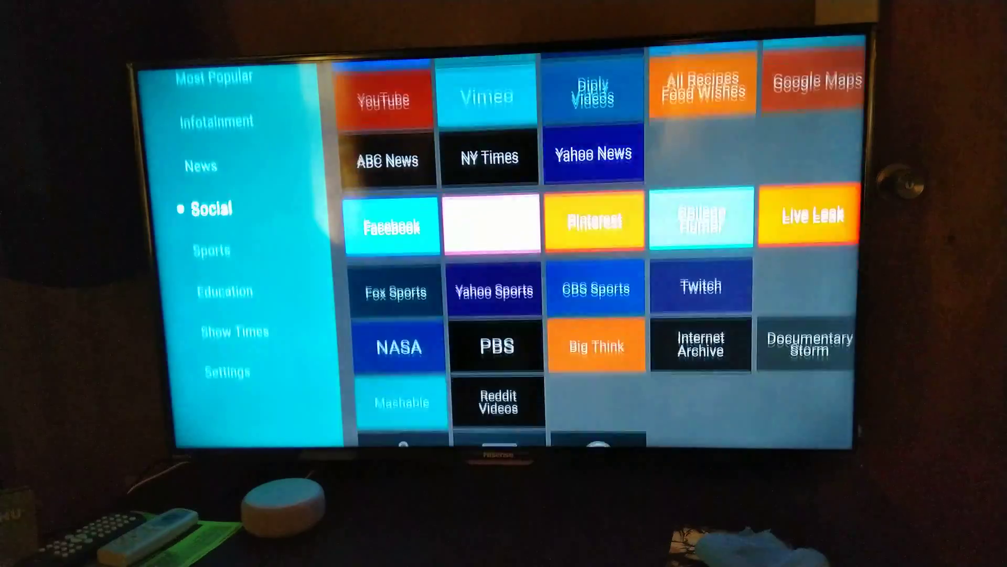
key("Down")
key("Down")
key("Down")
key("Down")
key("Up")
key("Up")
key("Up")
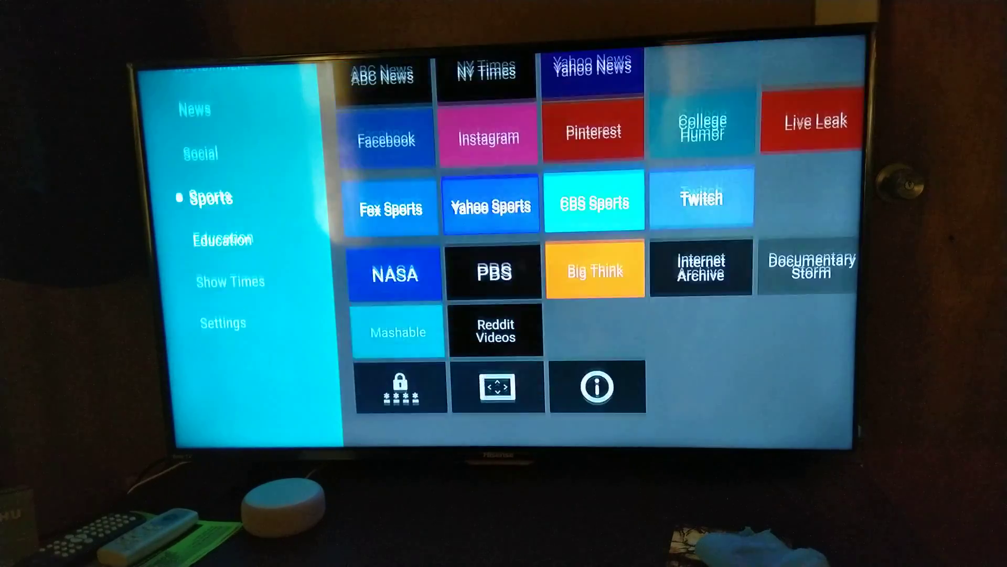
key("Up")
key("Up")
key("Up")
key("Up")
key("Up")
- Select 'Search or type URL' to bring up the on-screen keyboard
key("Right")
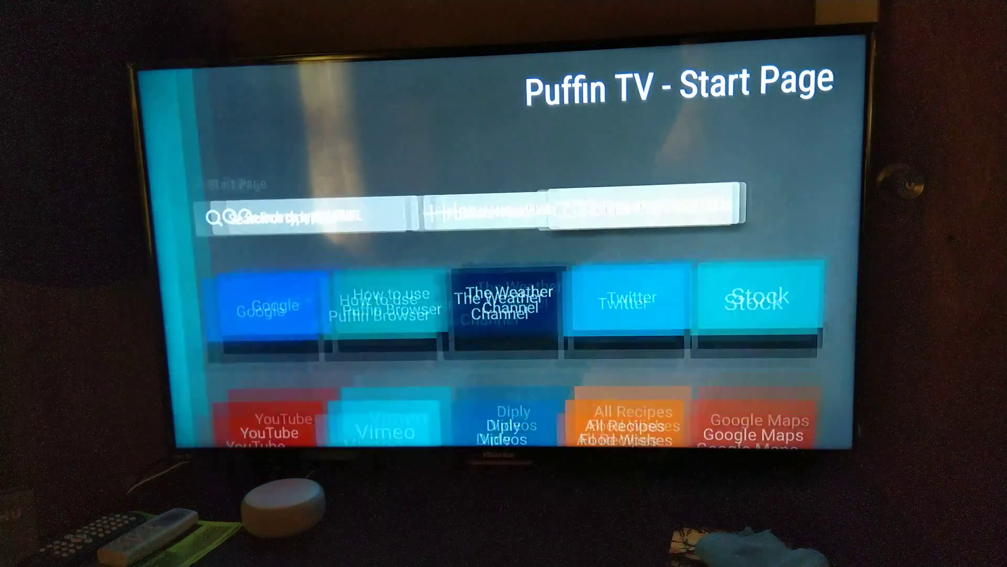
key("Left")
key("Left")
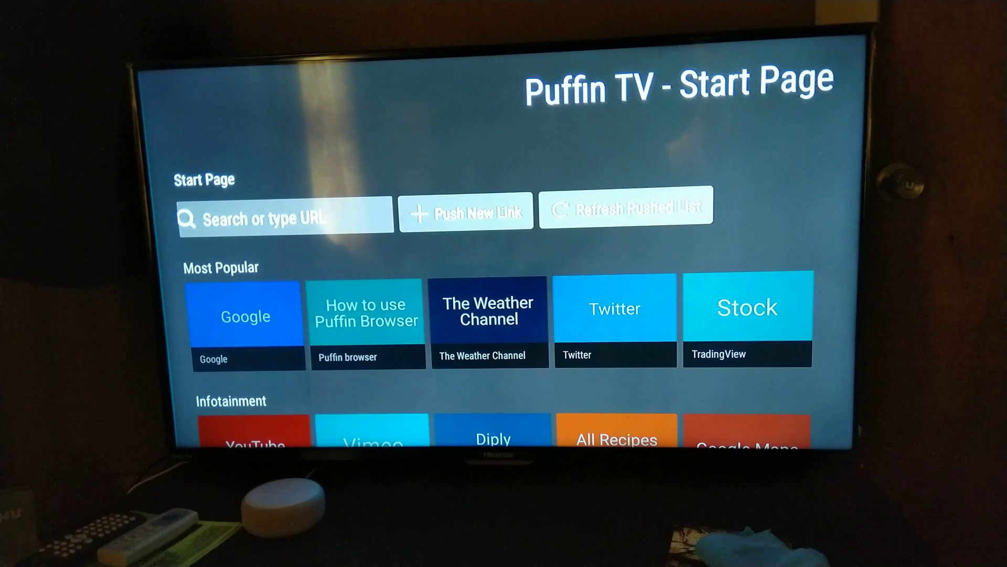
key("Return")
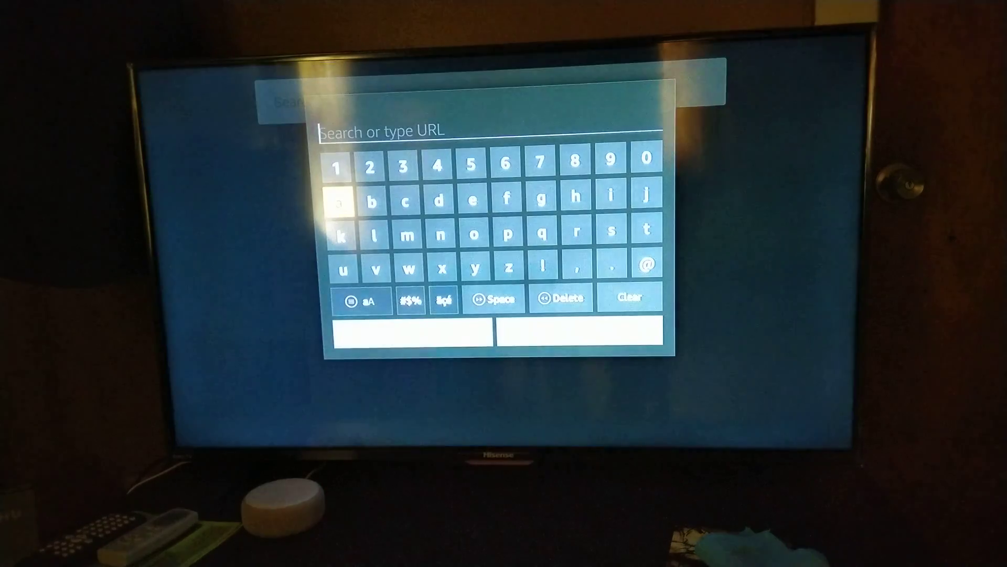
- Enter 'dorkboxhd' as a Google search and open the Dorkbox site from the results
key("Right")
key("Right")
key("Right")
key("Right")
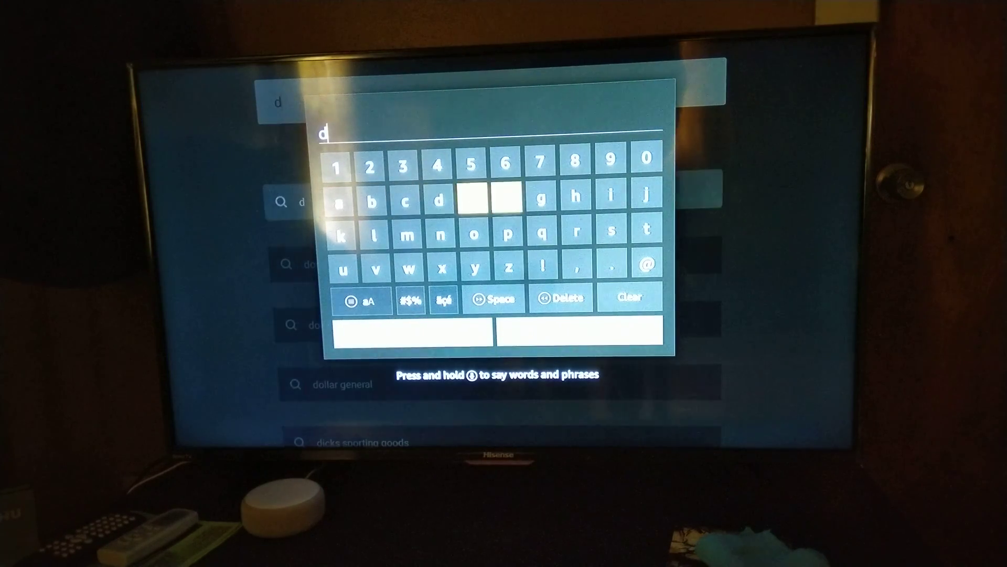
key("Right")
key("Left")
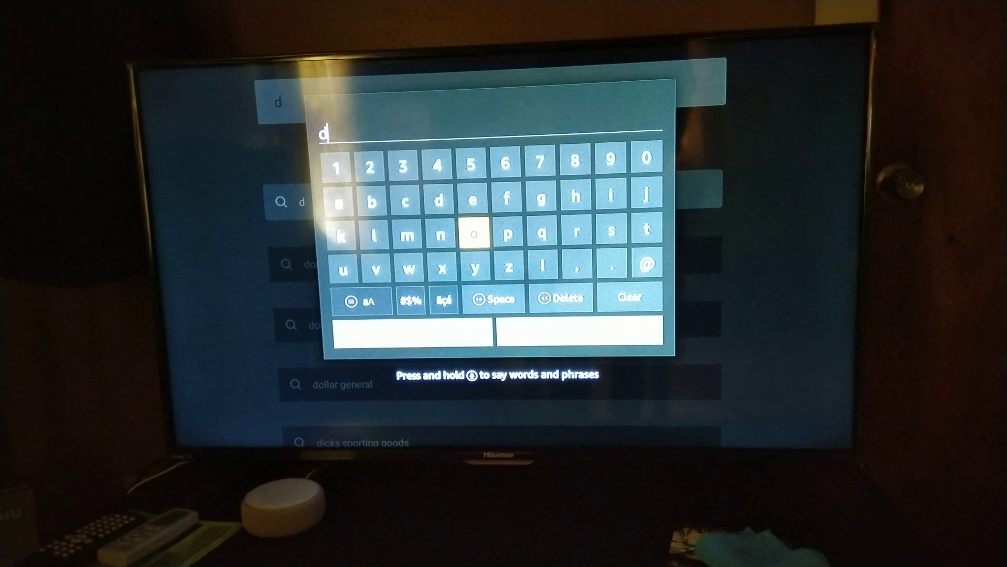
key("Return")
key("Right")
key("Right")
key("Right")
key("Return")
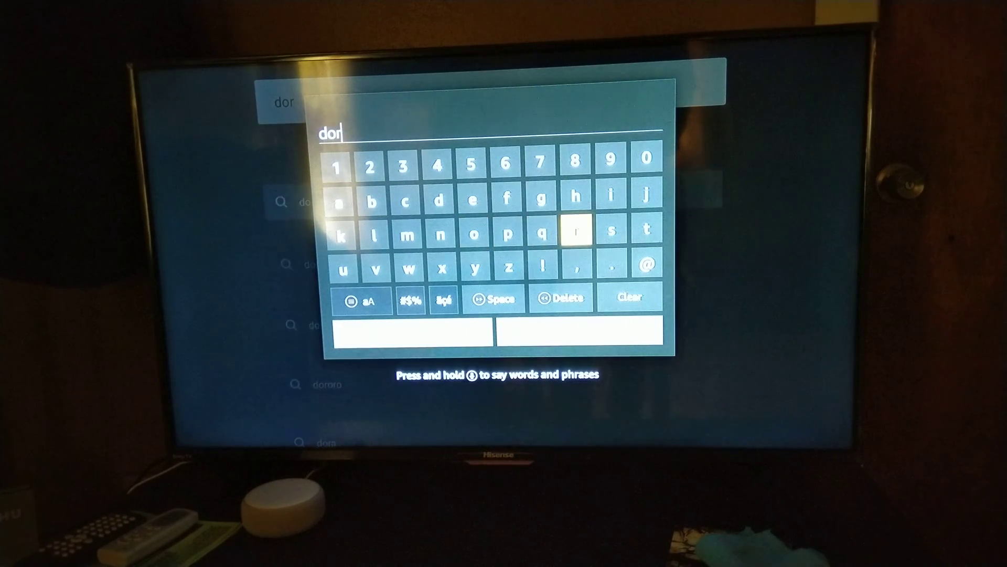
key("Left")
key("Left")
key("Left")
key("Left")
key("Right")
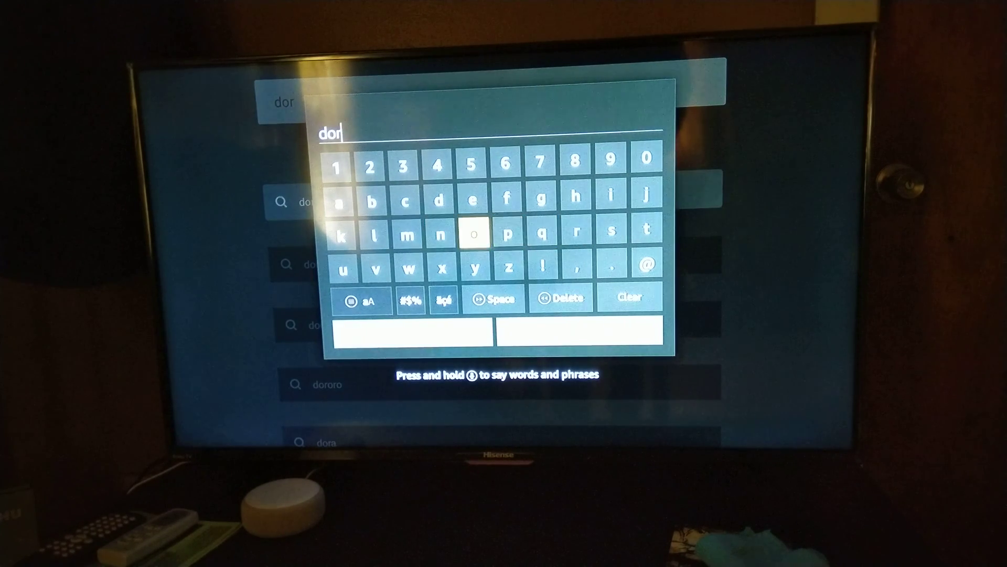
key("Left")
key("Left")
key("Left")
key("Left")
key("Return")
key("Right")
key("Right")
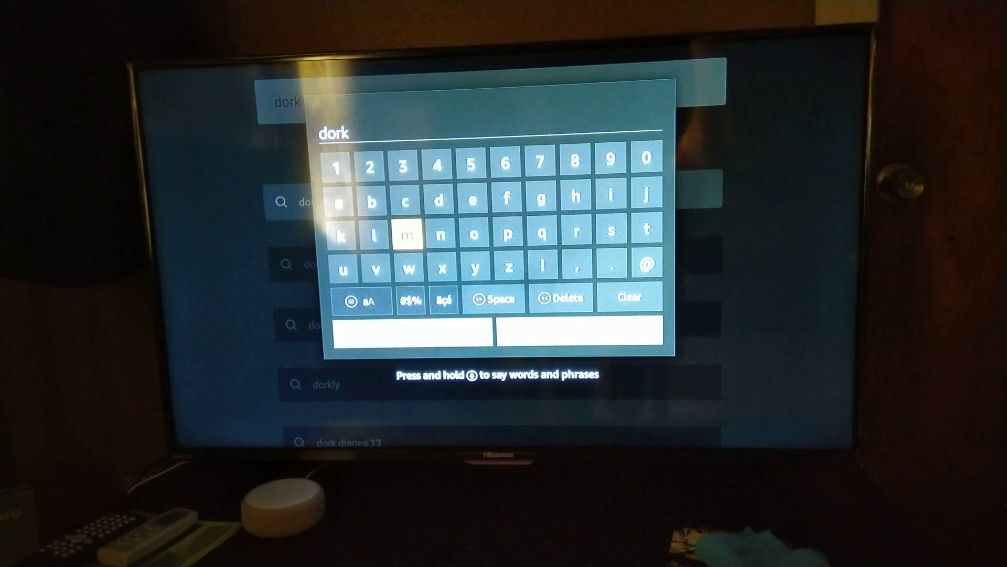
key("Up")
key("Left")
key("Return")
key("Down")
key("Right")
key("Right")
key("Right")
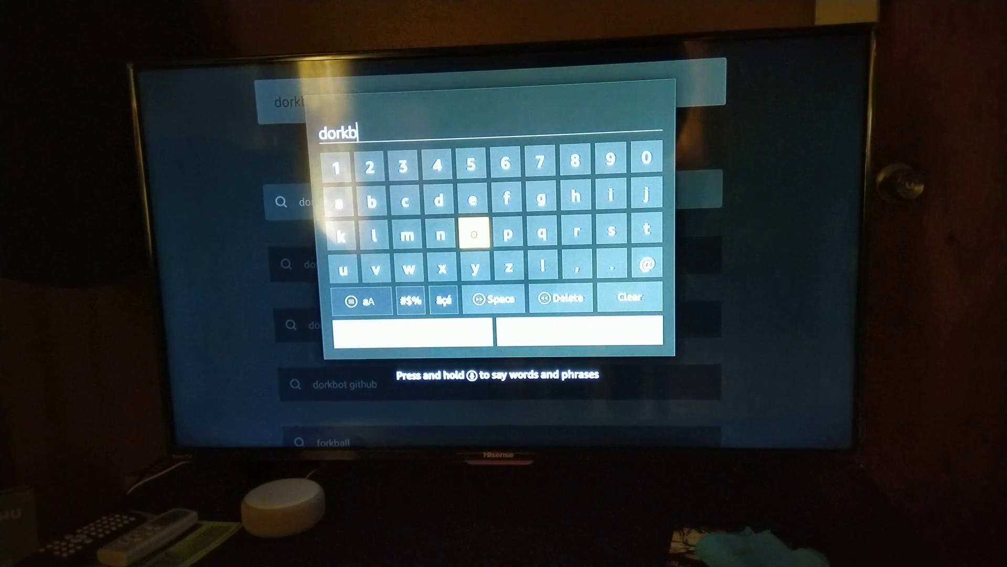
key("Return")
key("Left")
key("Left")
key("Down")
key("Right")
key("Return")
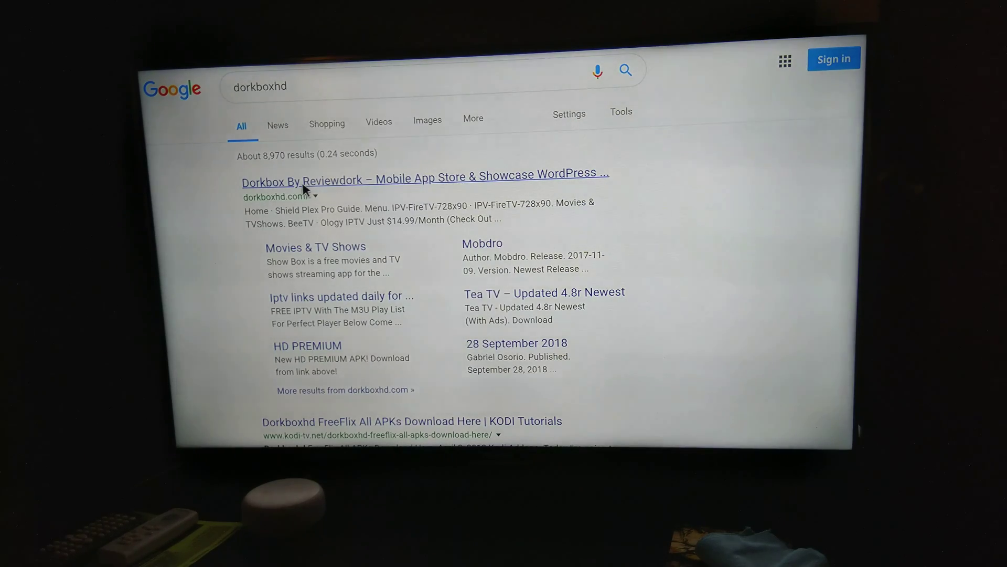
left_click(284, 190)
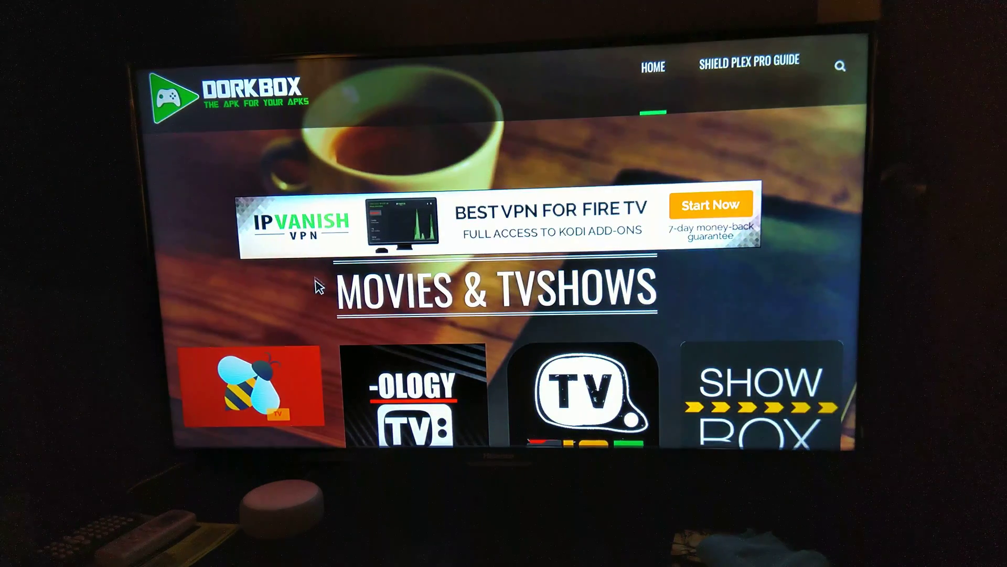
scroll(326, 397, "down", 5)
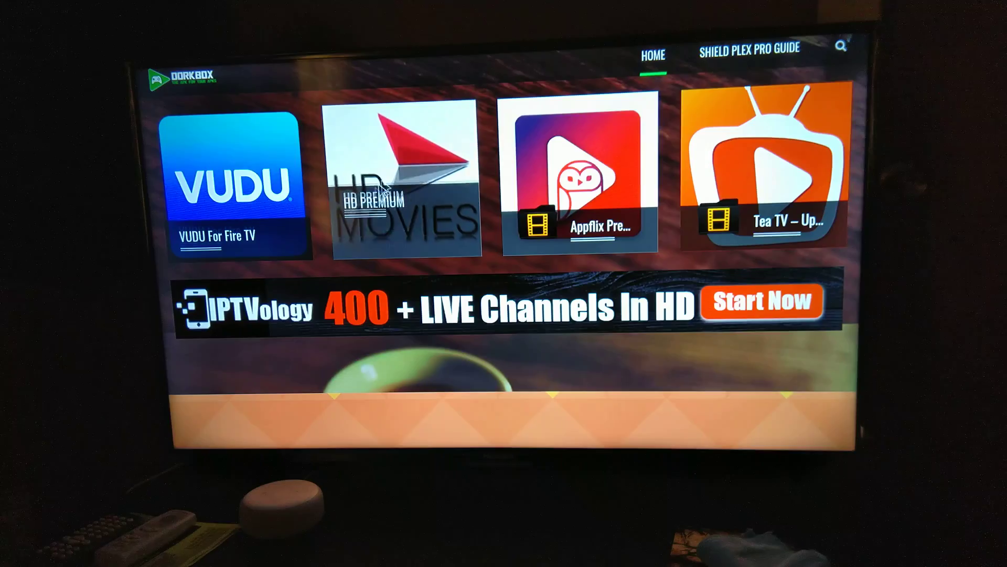
scroll(486, 72, "up", 5)
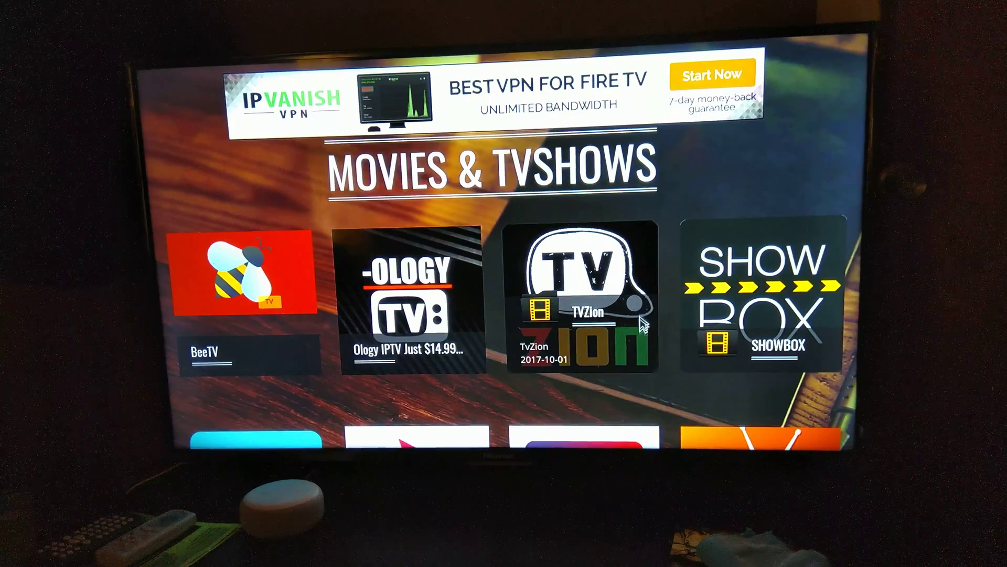
scroll(642, 402, "down", 3)
scroll(641, 403, "down", 2)
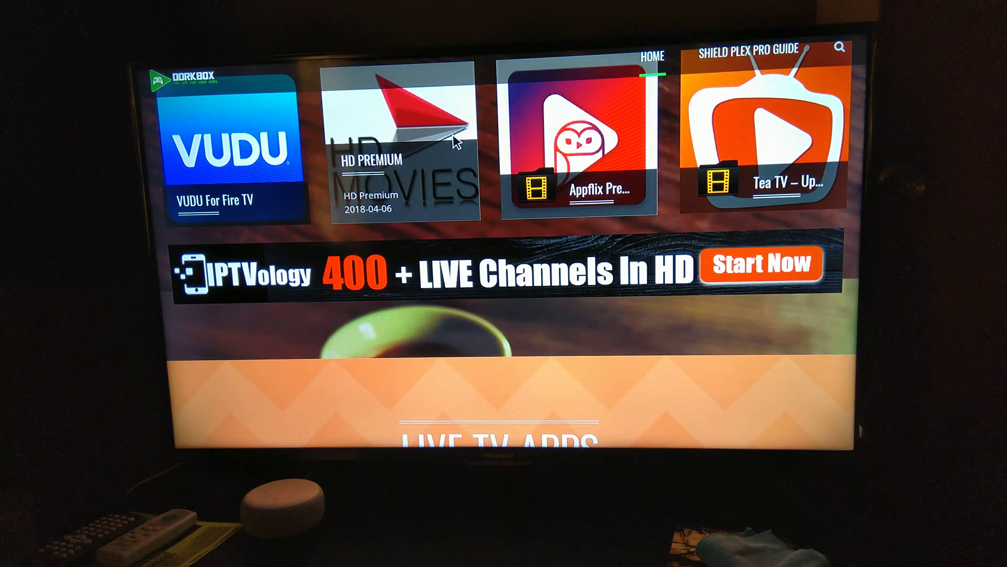
- Open the HD PREMIUM tile on the DorkBox site
left_click(438, 141)
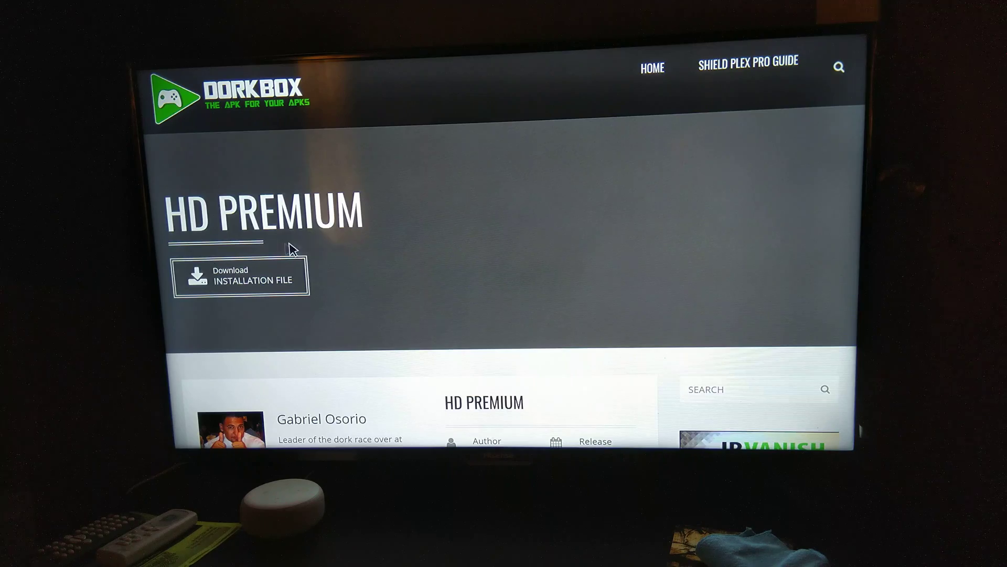
- Request the HD PREMIUM installation file, accept the new page, and return to the Start Page
left_click(286, 271)
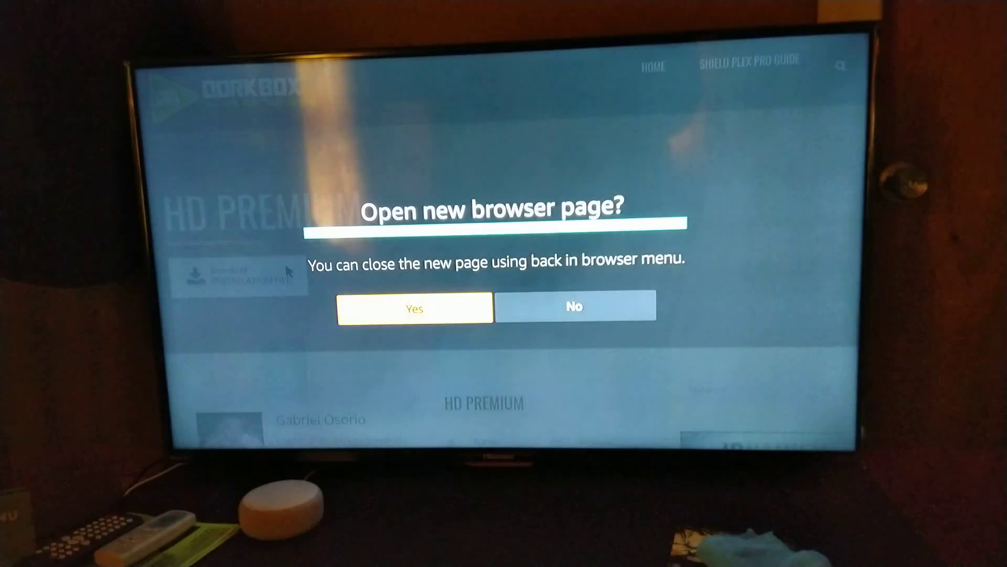
key("Return")
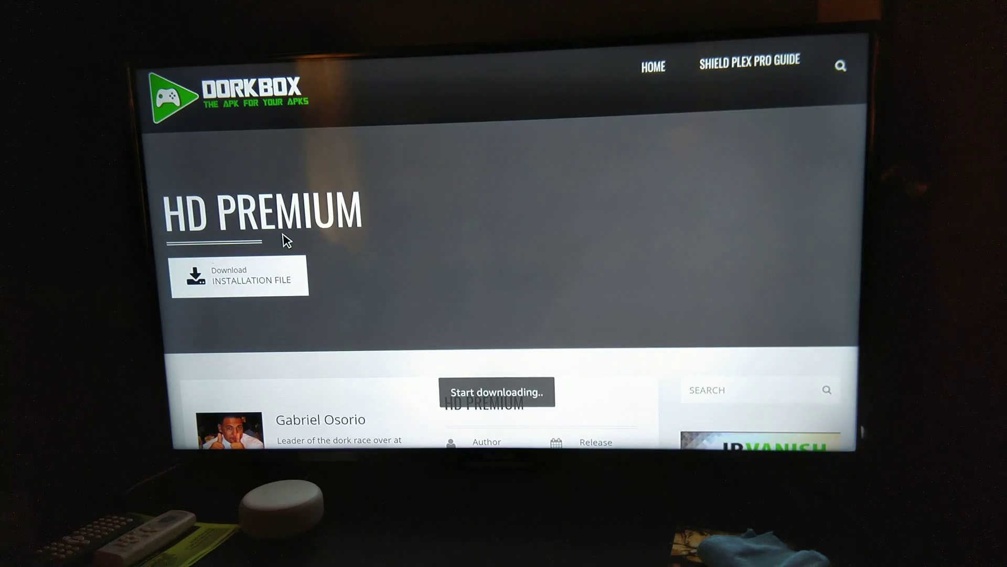
key("Menu")
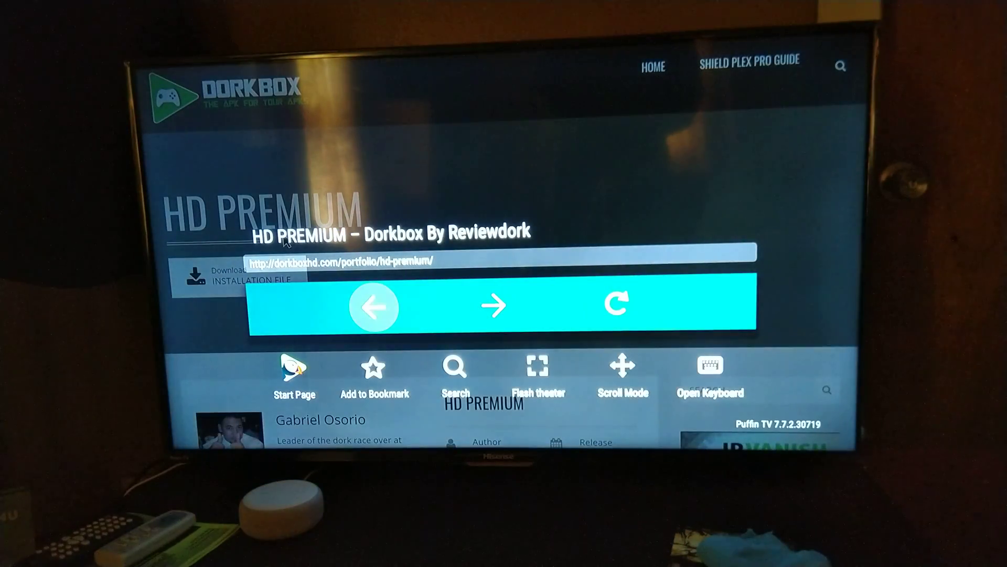
key("Down")
key("Left")
key("Return")
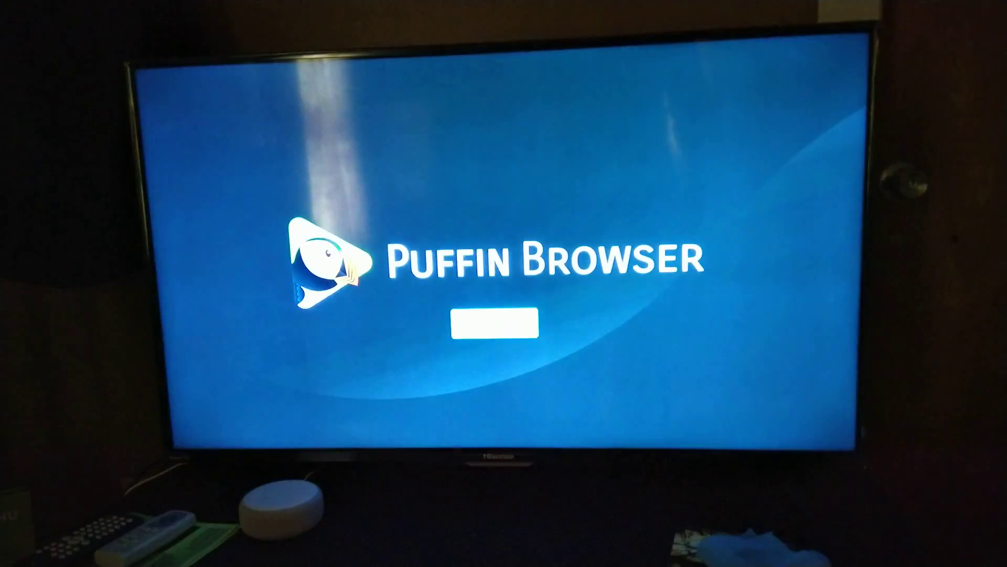
- Open the downloaded HD Premium apk under Downloads to install it
key("Right")
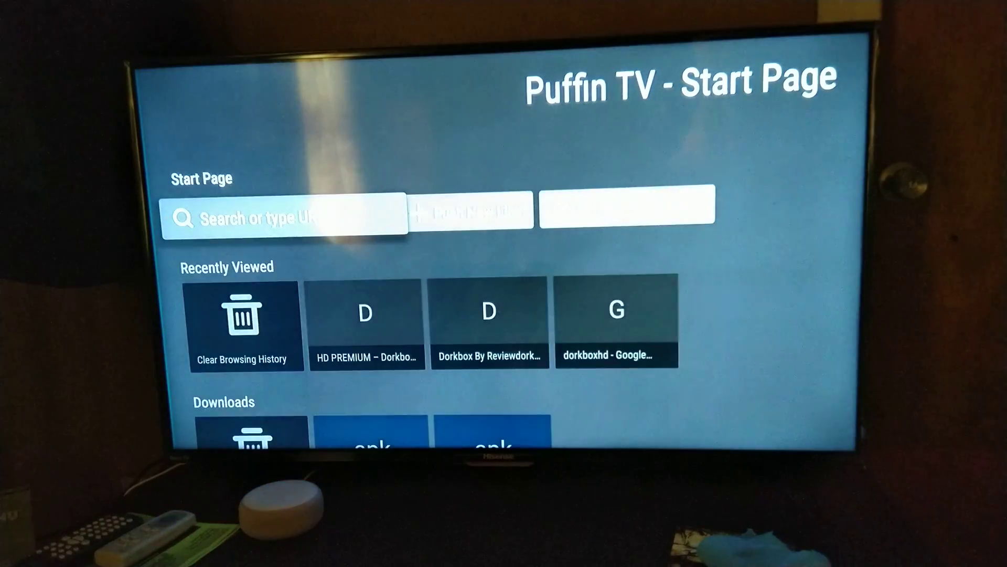
key("Down")
key("Down")
key("Right")
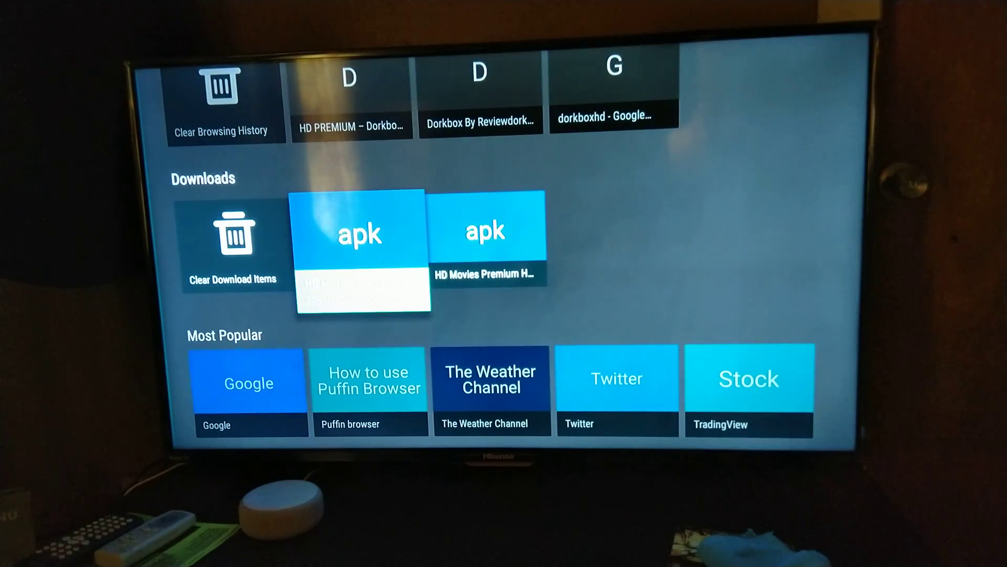
key("Return")
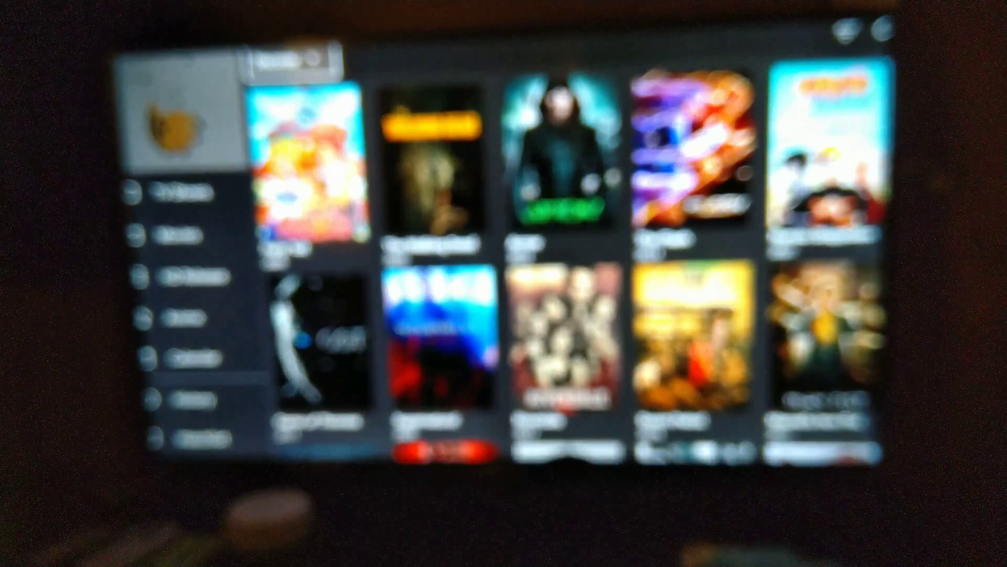
- Browse across and down the Discover poster grid, then return to the first column
key("Right")
key("Right")
key("Down")
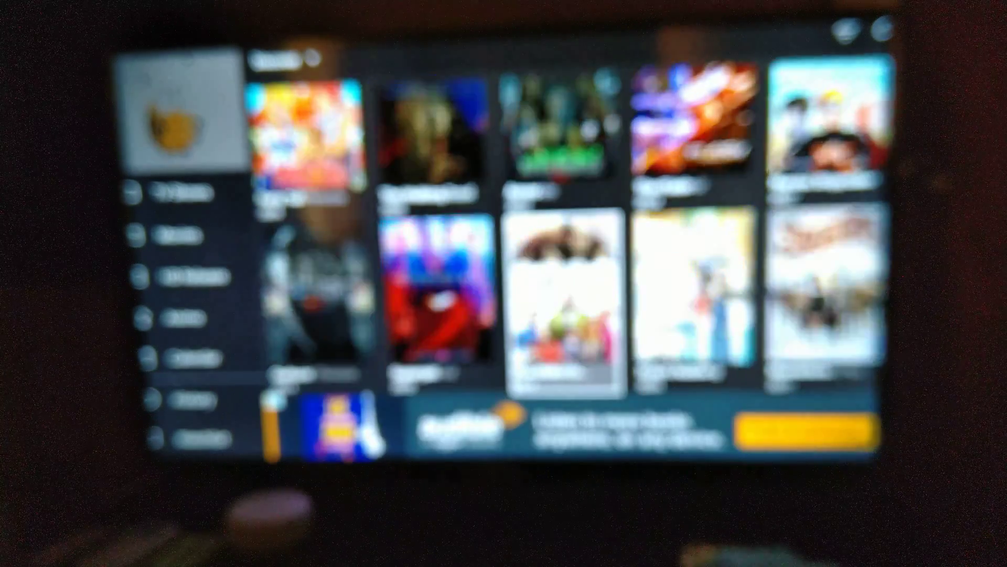
key("Down")
key("Down")
key("Down")
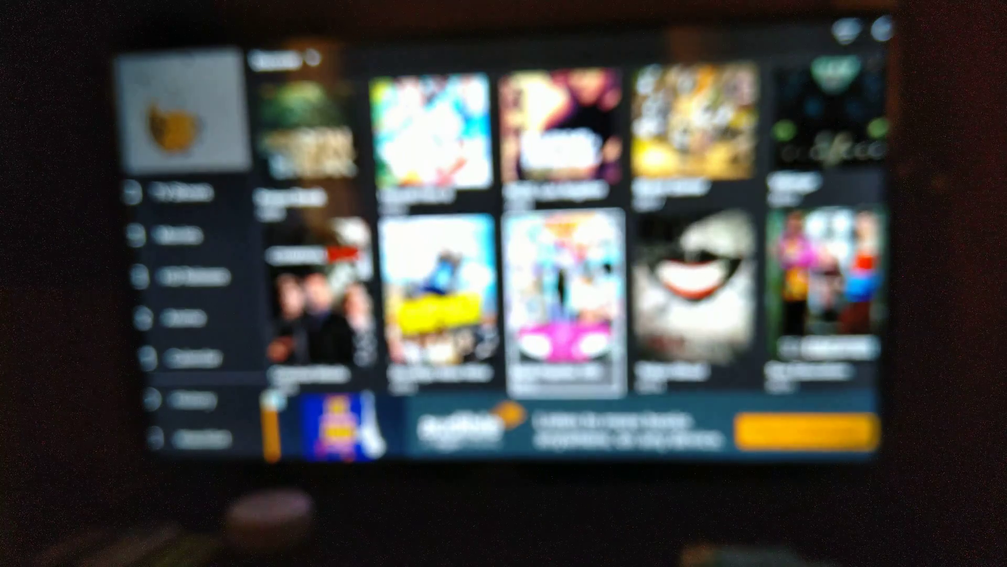
key("Right")
key("Left")
key("Left")
key("Left")
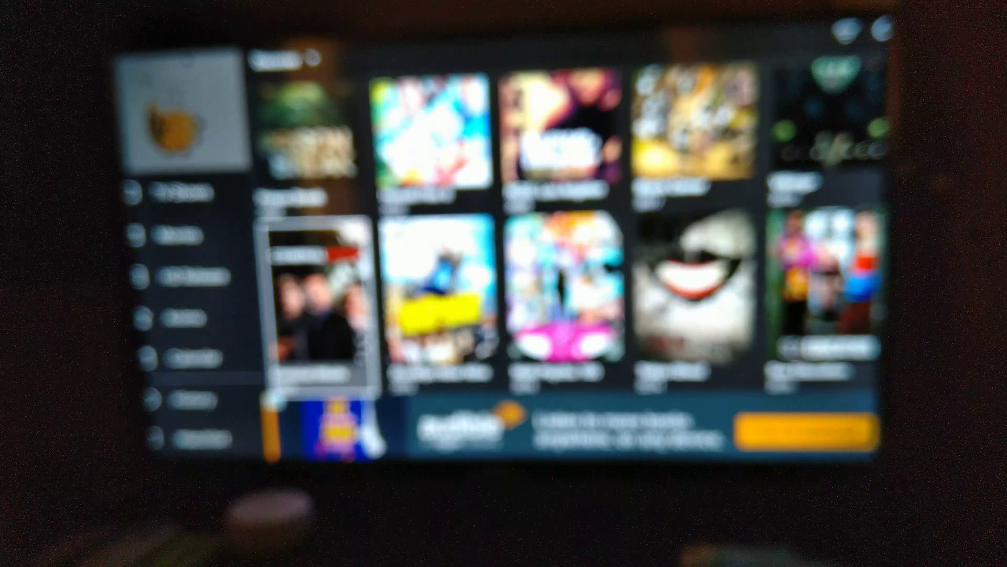
- Move through the sidebar to TV Shows, then go Back to bring up the quit prompt
key("Down")
key("Up")
key("Left")
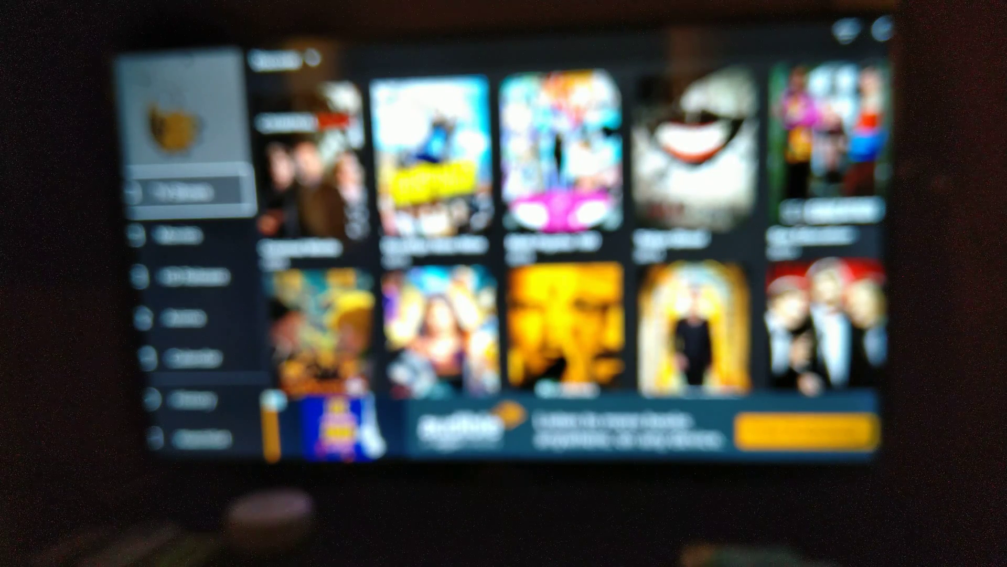
key("Down")
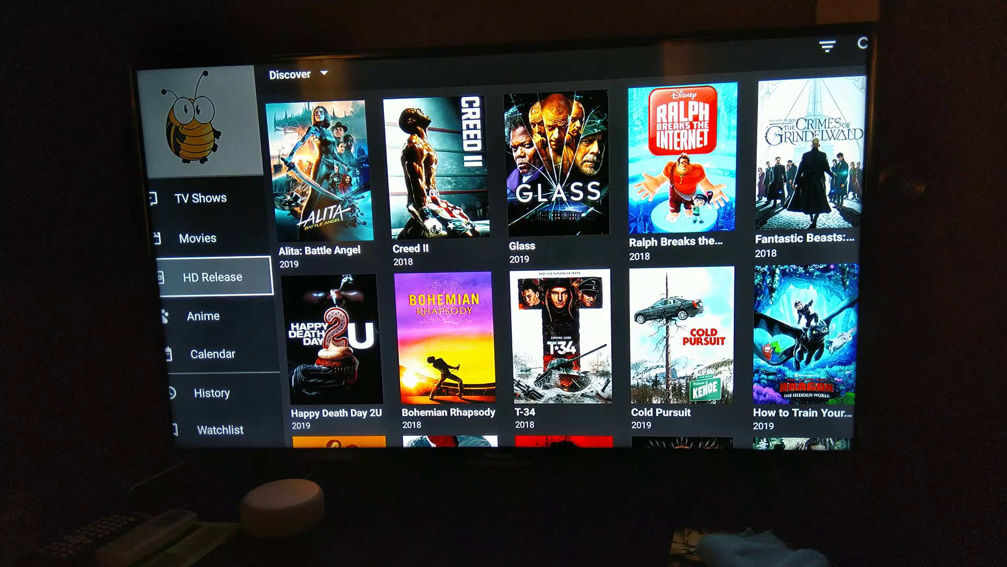
key("Up")
key("Up")
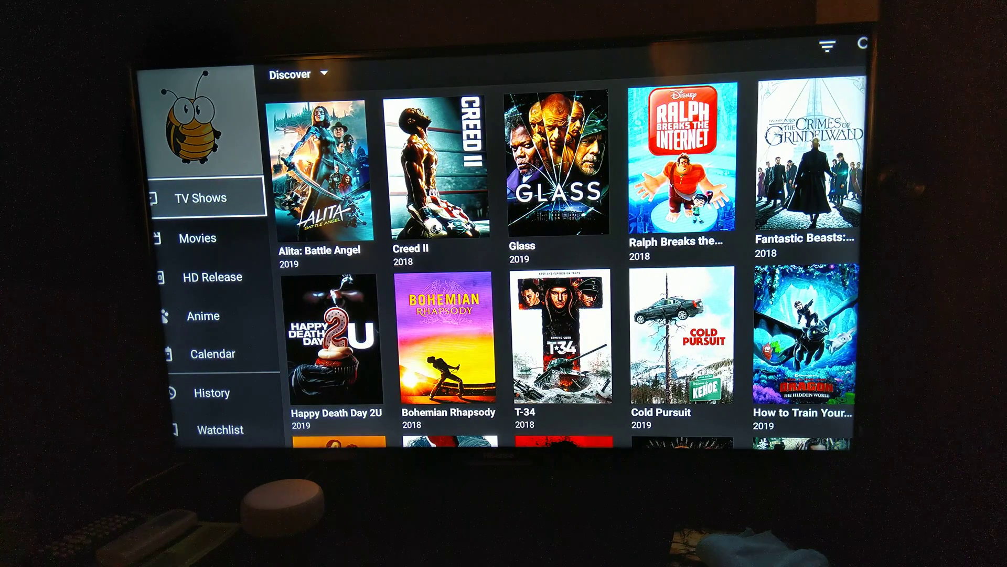
key("Escape")
- Confirm quitting BeeTV, then launch HD Movies Premium from the Recent row
key("Right")
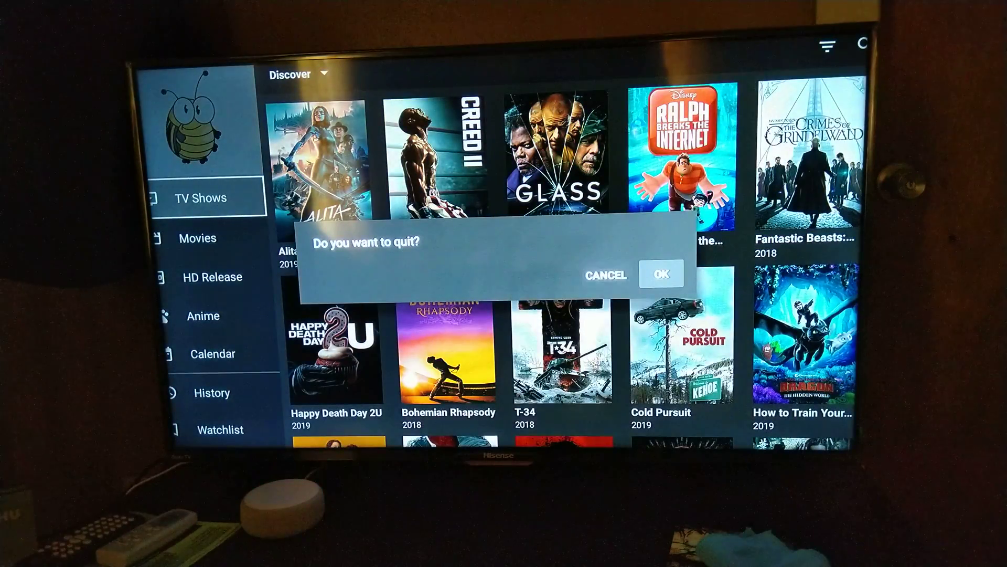
key("Return")
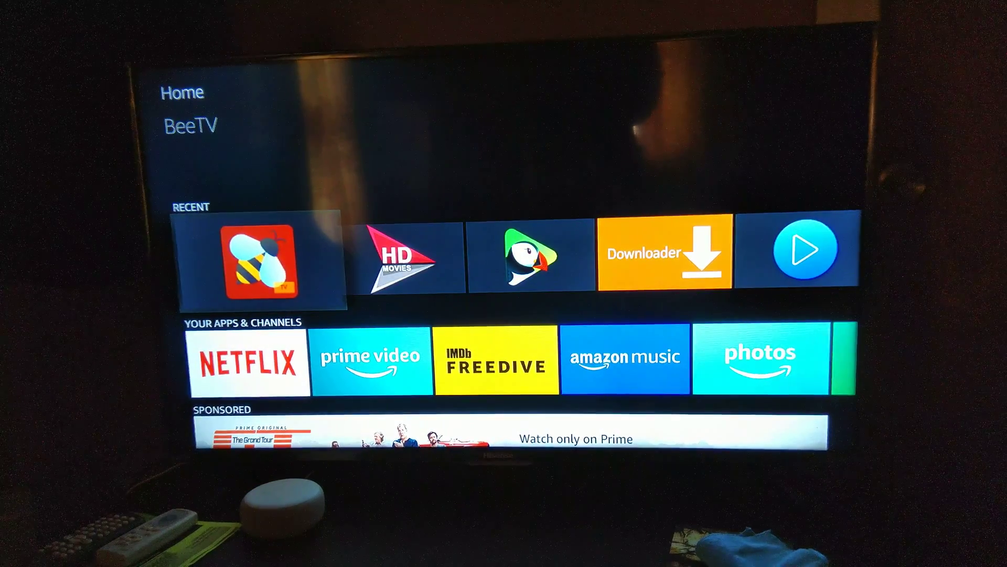
key("Right")
key("Right")
key("Right")
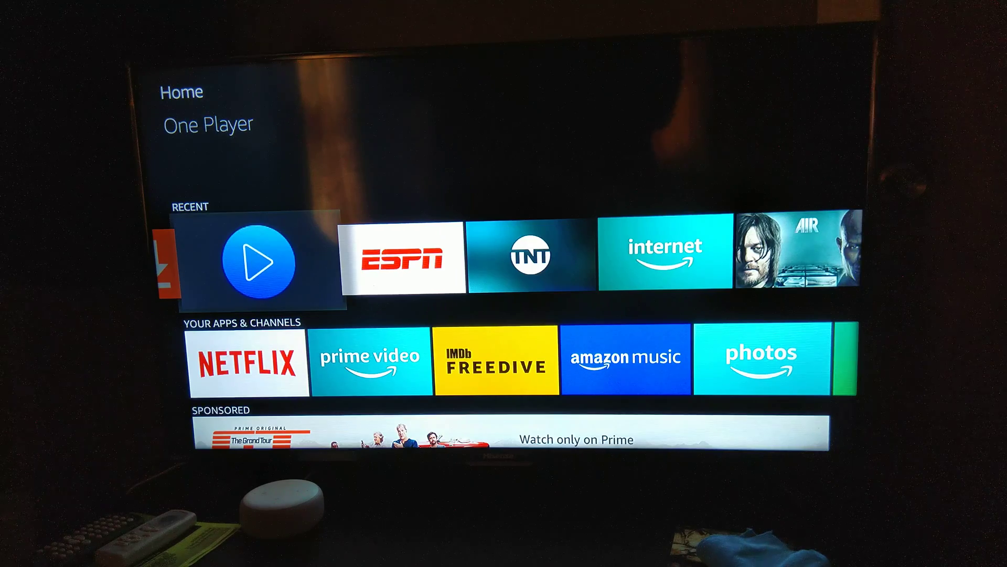
key("Left")
key("Left")
key("Left")
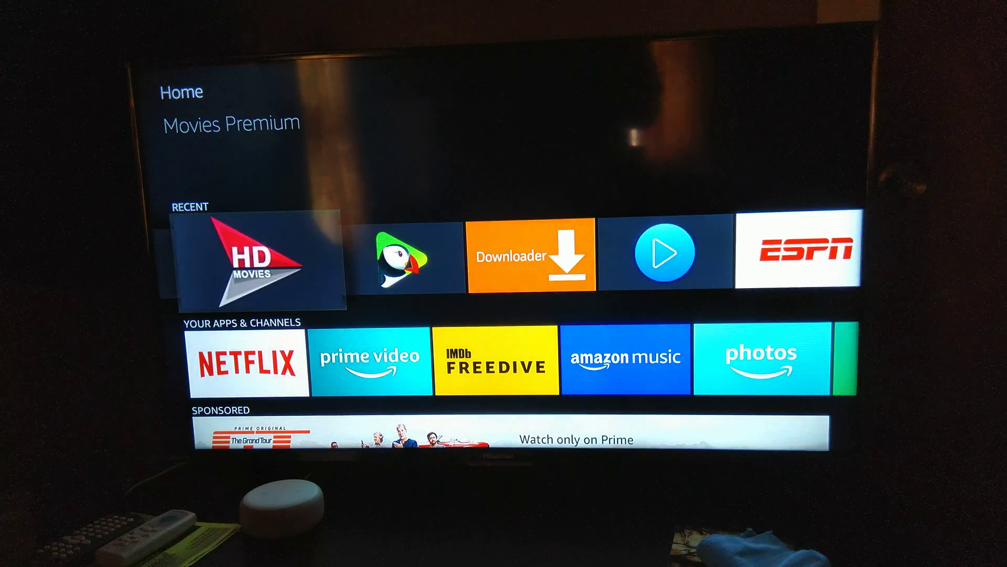
key("Left")
key("Right")
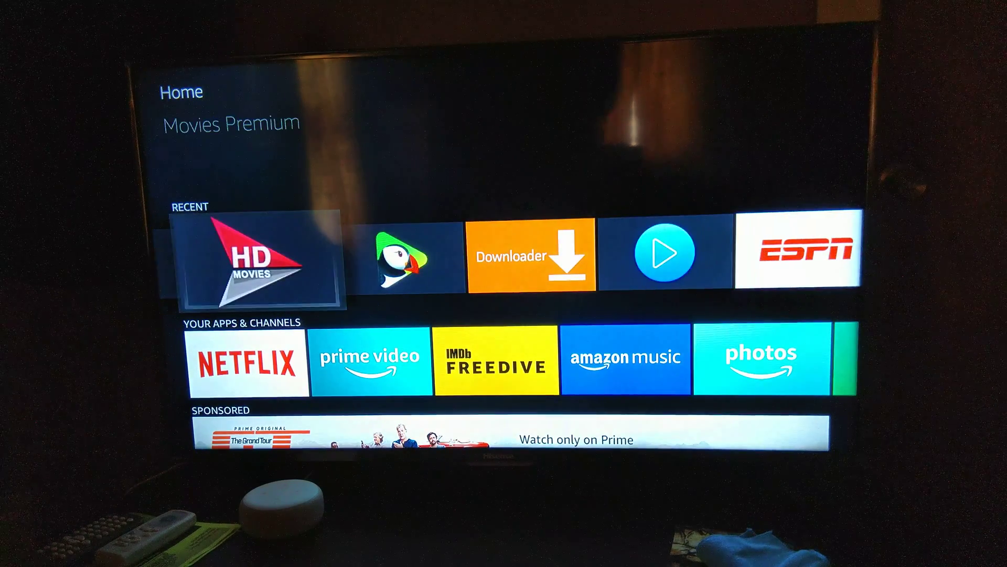
key("Return")
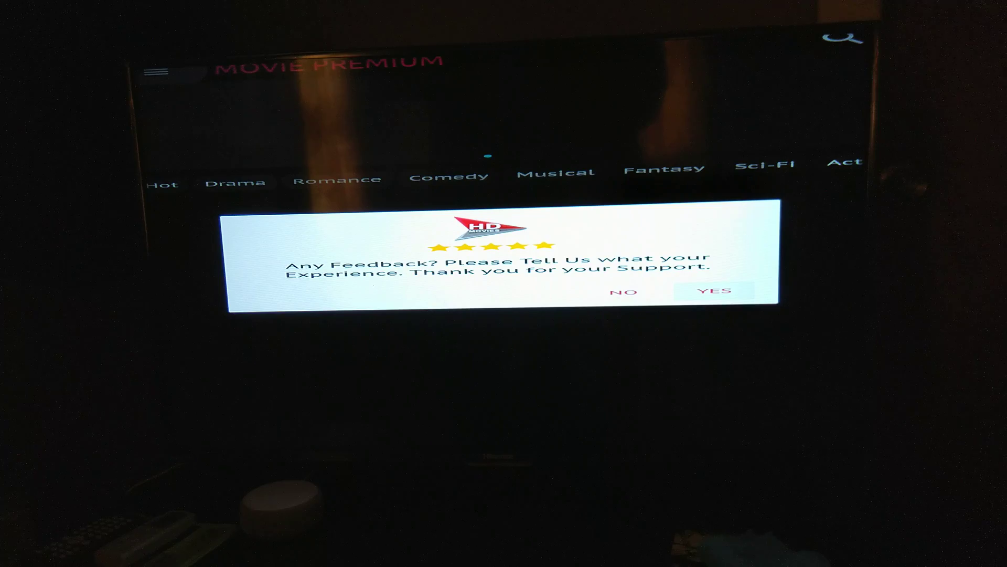
- Dismiss HD Movies Premium's reappearing feedback prompt and return to the Fire TV home screen
key("Home")
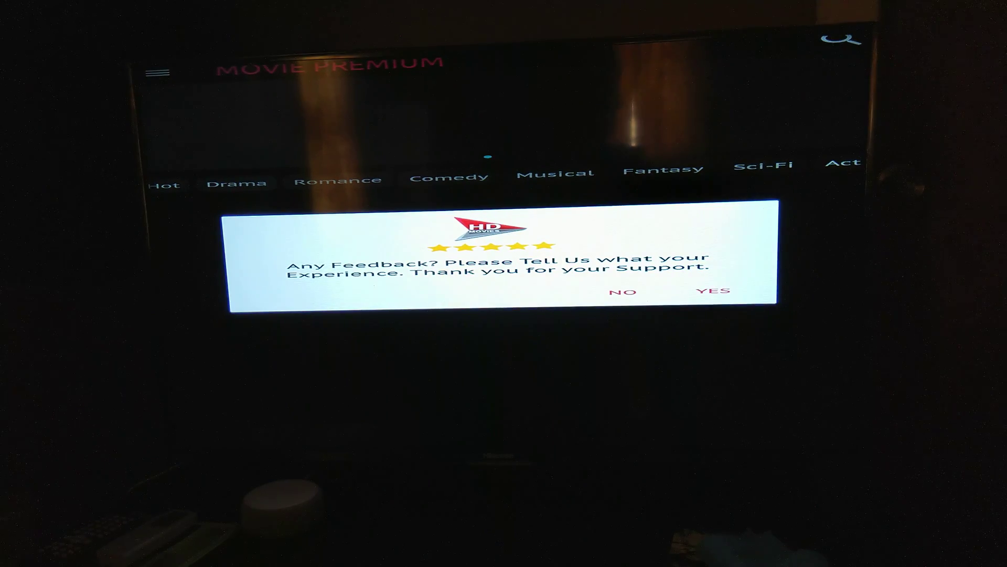
key("Home")
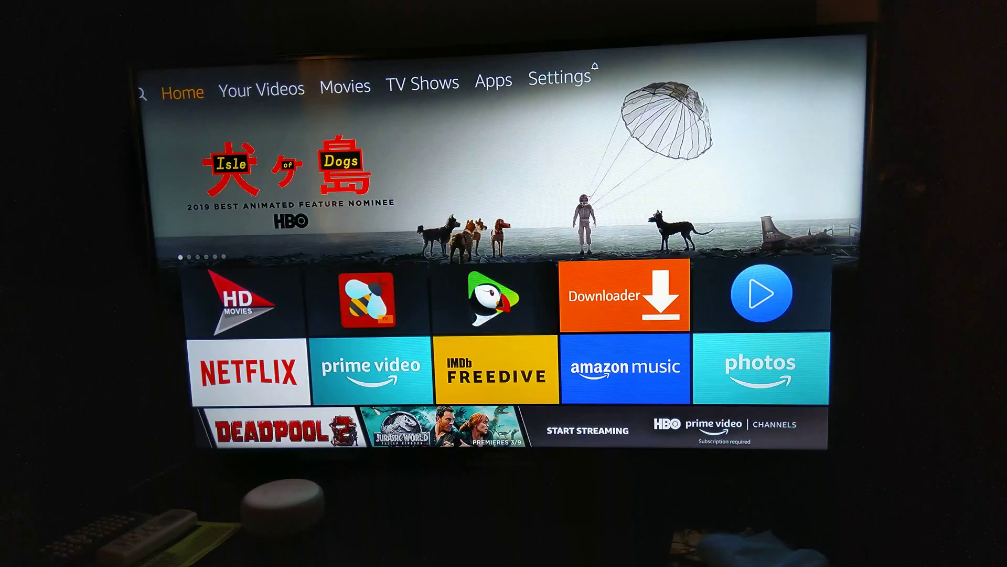
key("Down")
key("Down")
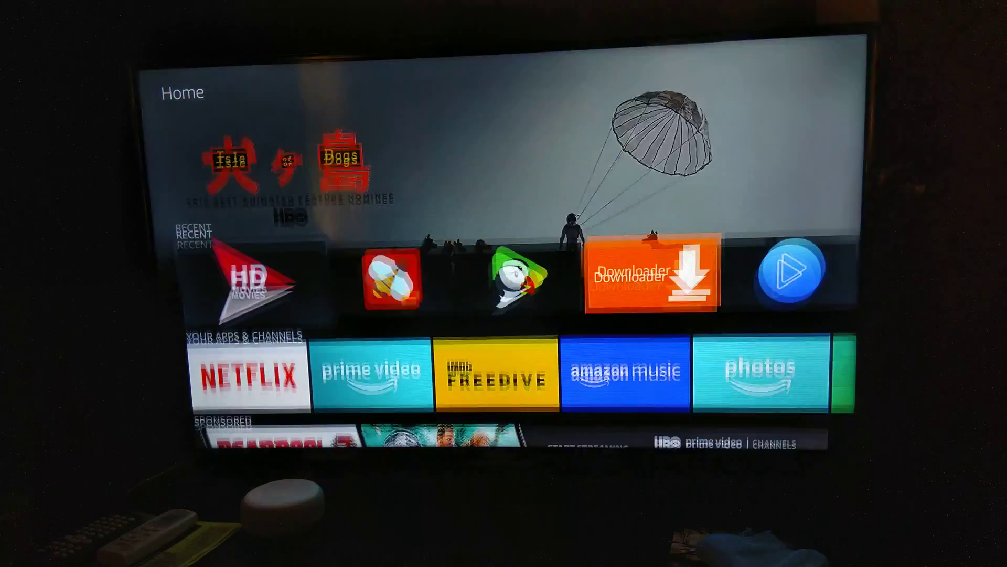
key("Right")
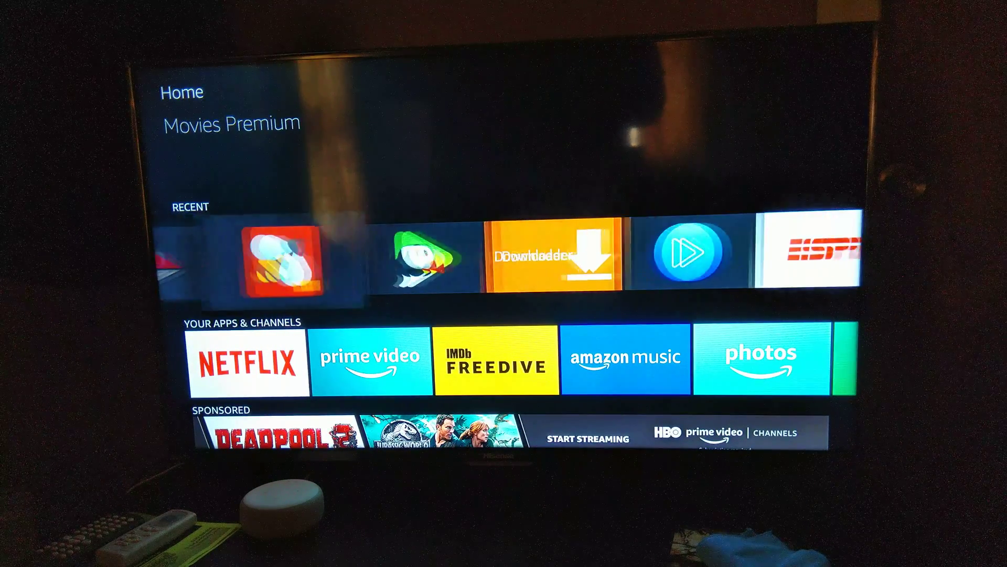
key("Right")
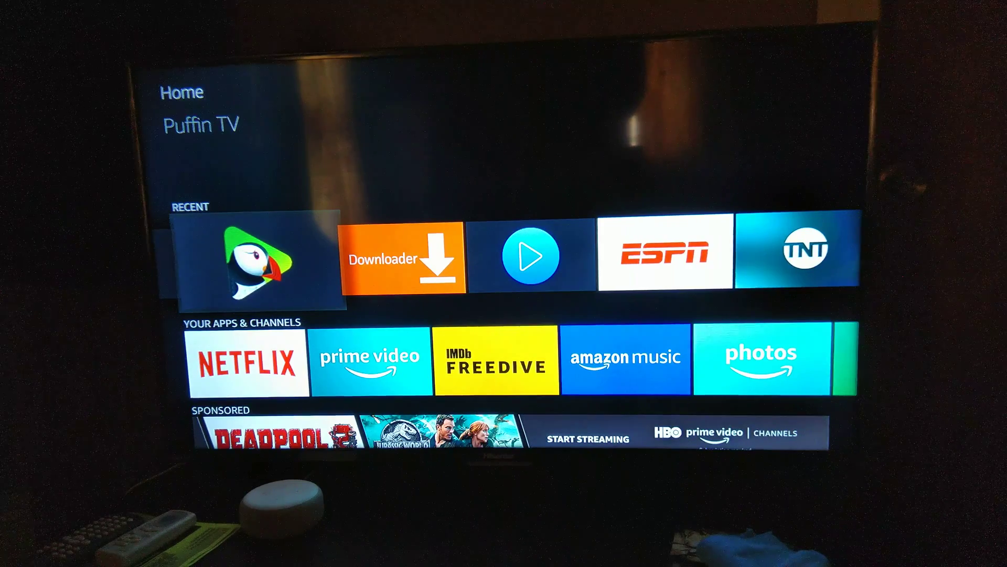